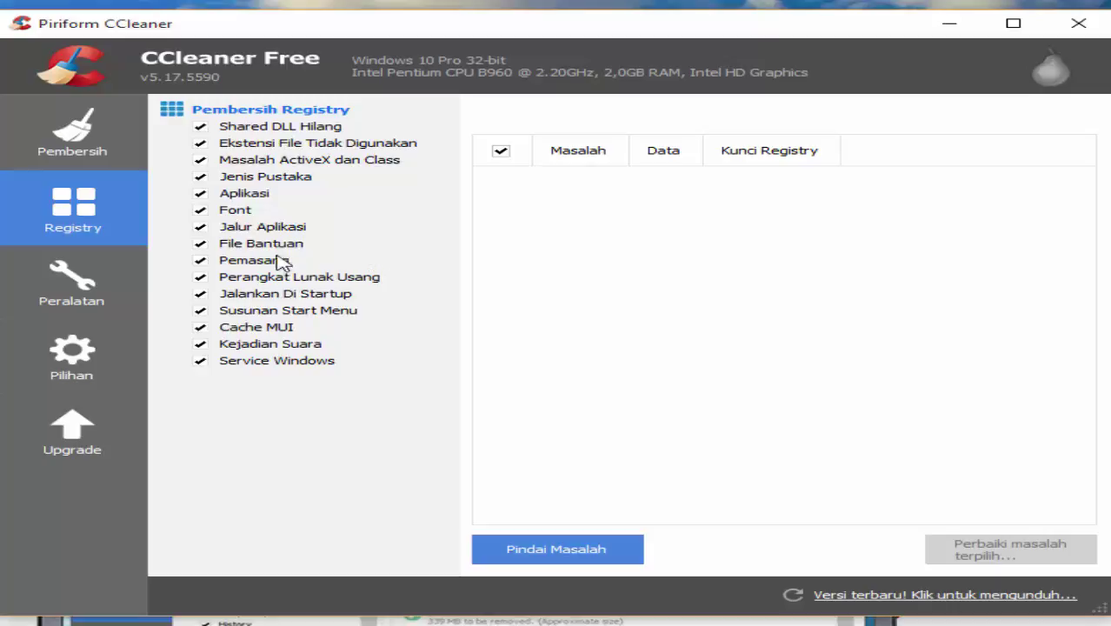
Open the uninstall list (Pencopotan) among the tools and look through the installed programs.
{"action": "left_click", "coordinate": [143, 278]}
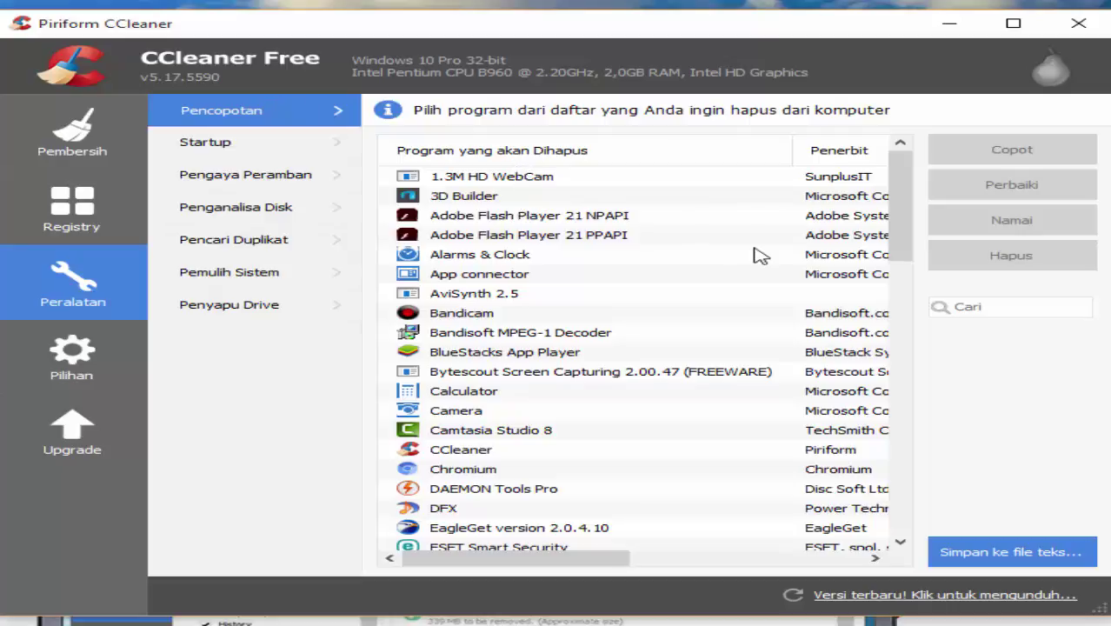
{"action": "left_click_drag", "start_coordinate": [901, 250], "coordinate": [904, 325]}
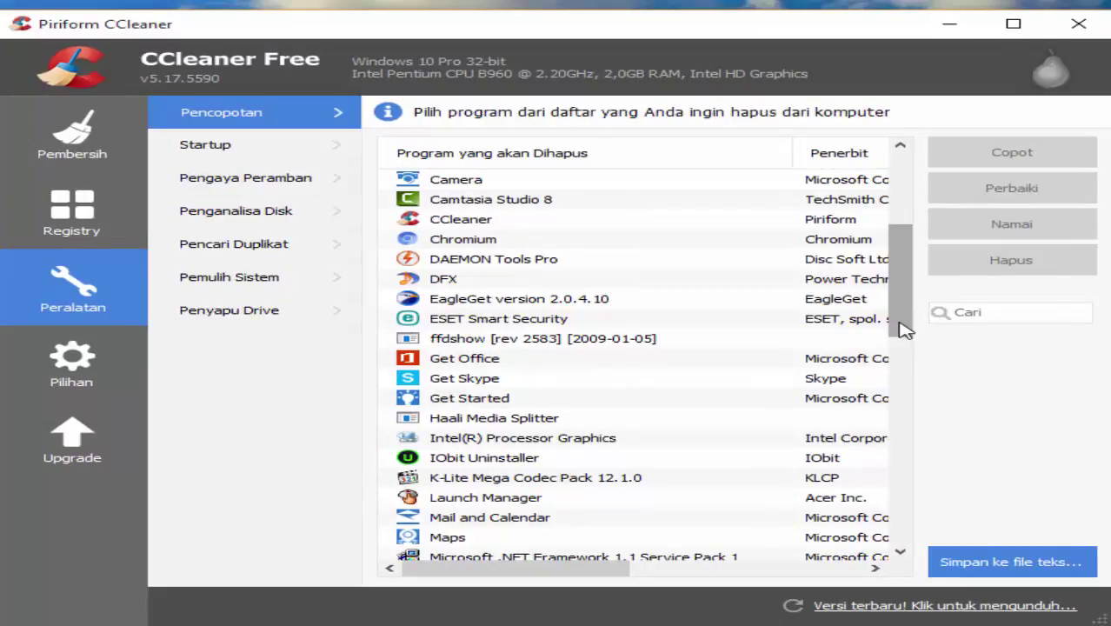
Review the startup entries for Windows and scheduled tasks, checking which actions are available for BlueStacks Agent, OneDrive and DFX.
{"action": "left_click", "coordinate": [294, 157]}
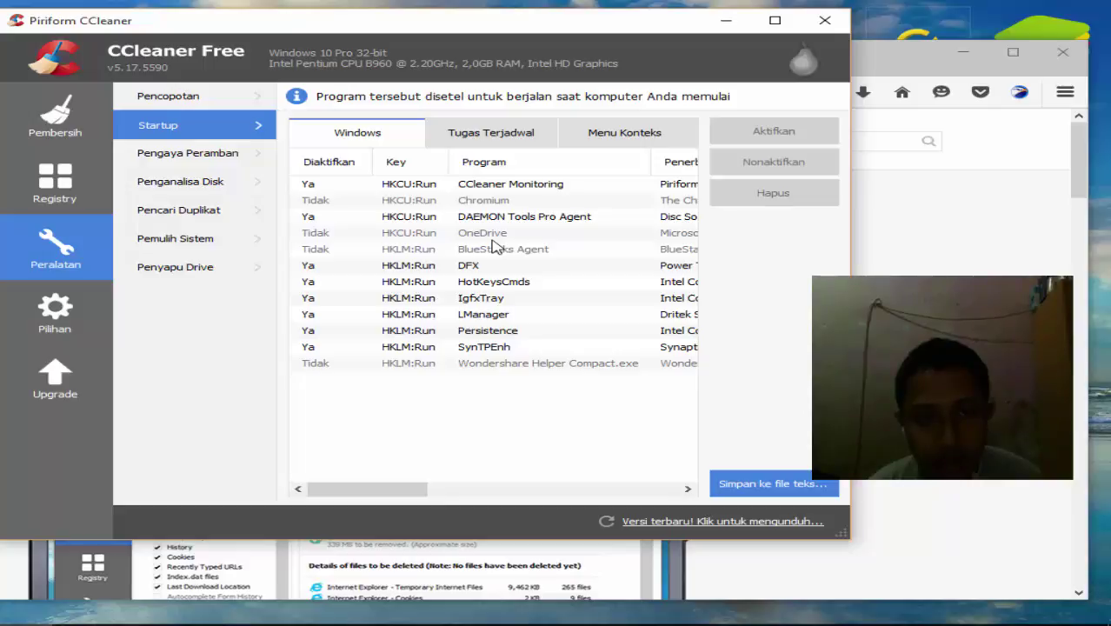
{"action": "left_click", "coordinate": [463, 132]}
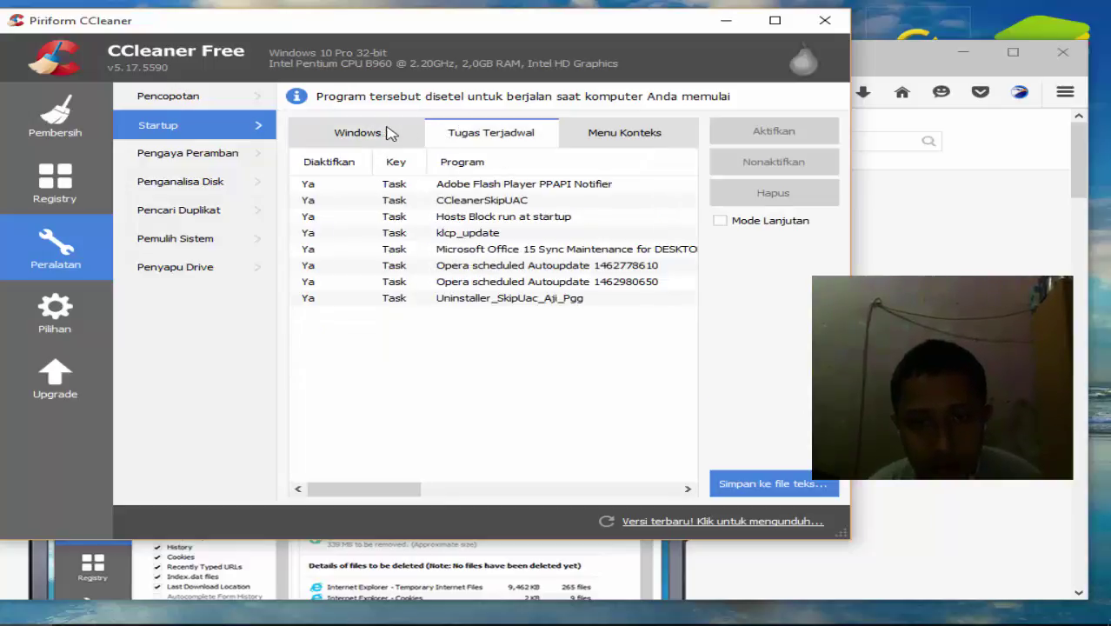
{"action": "left_click", "coordinate": [377, 132]}
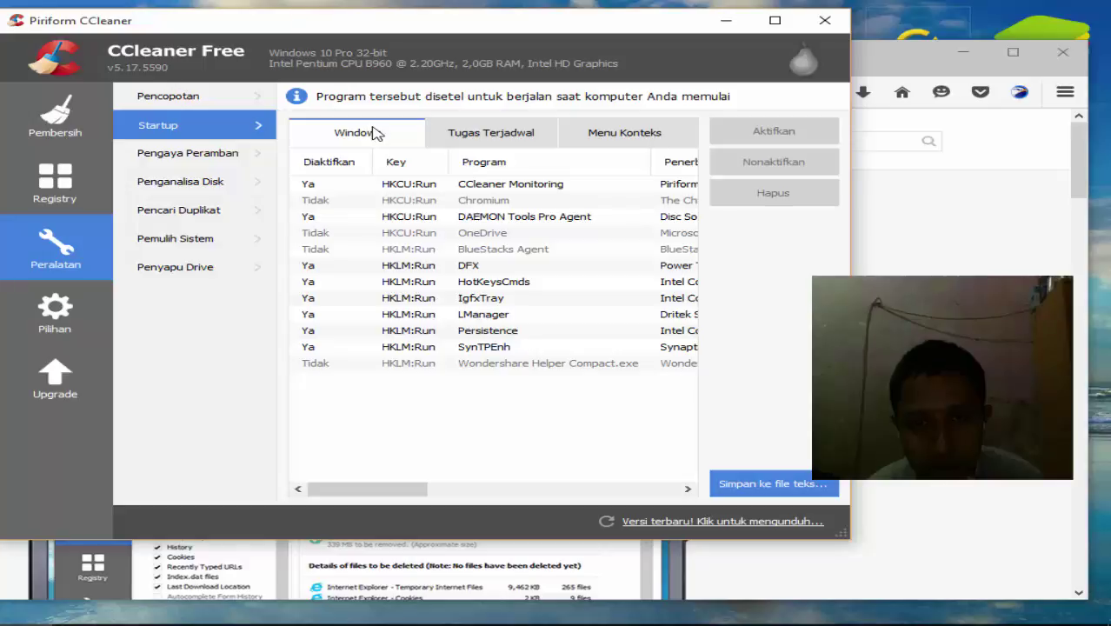
{"action": "left_click", "coordinate": [527, 232]}
{"action": "left_click", "coordinate": [528, 249]}
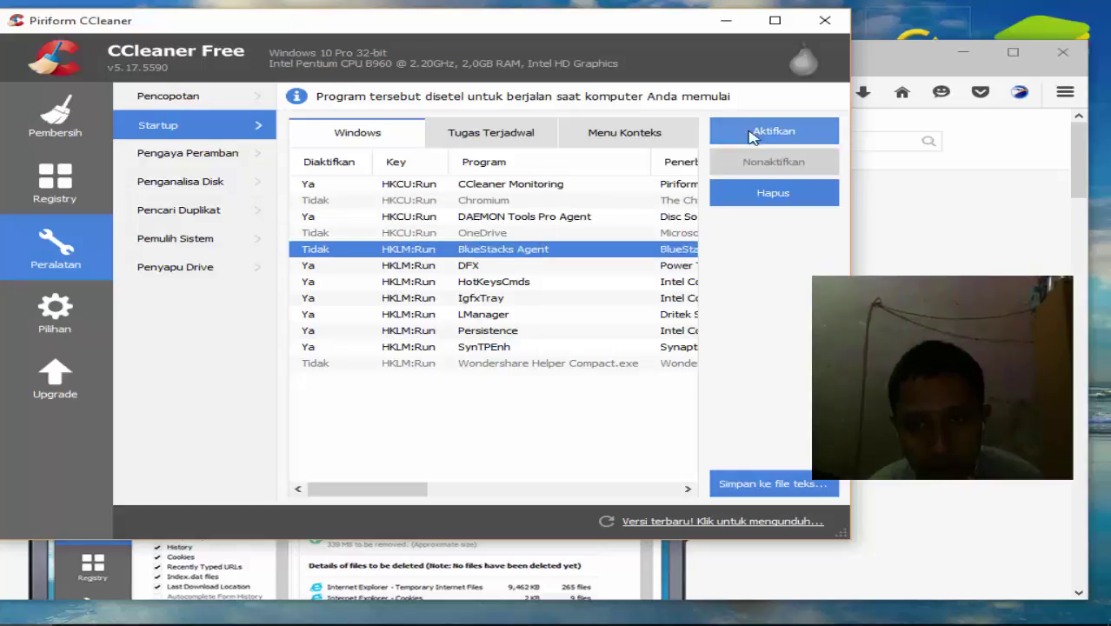
{"action": "left_click", "coordinate": [513, 236]}
{"action": "left_click", "coordinate": [489, 272]}
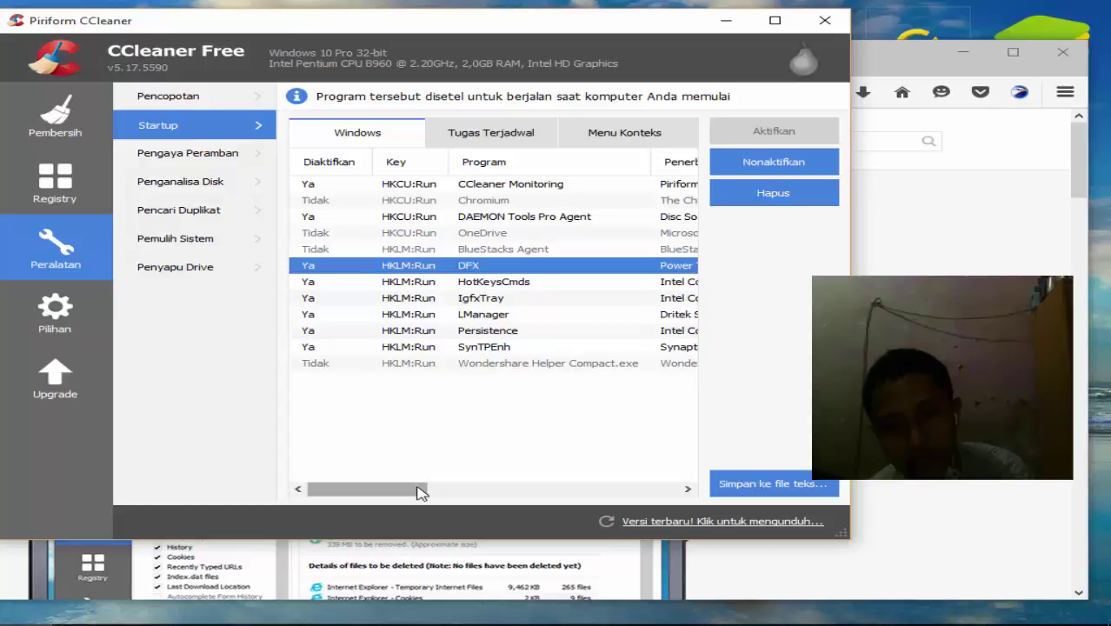
{"action": "left_click_drag", "start_coordinate": [420, 492], "coordinate": [377, 473]}
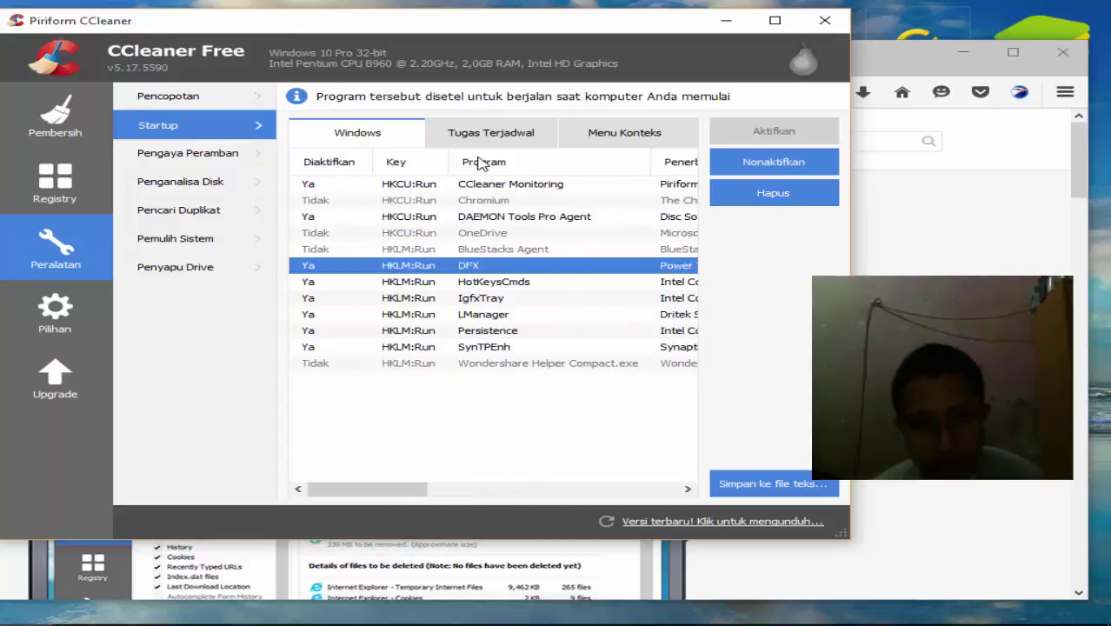
Review the browser add-ons for Internet Explorer, Firefox/Mozilla, Google Chrome and Opera, including the OpenH264 Video Codec plugin in Firefox.
{"action": "left_click", "coordinate": [233, 156]}
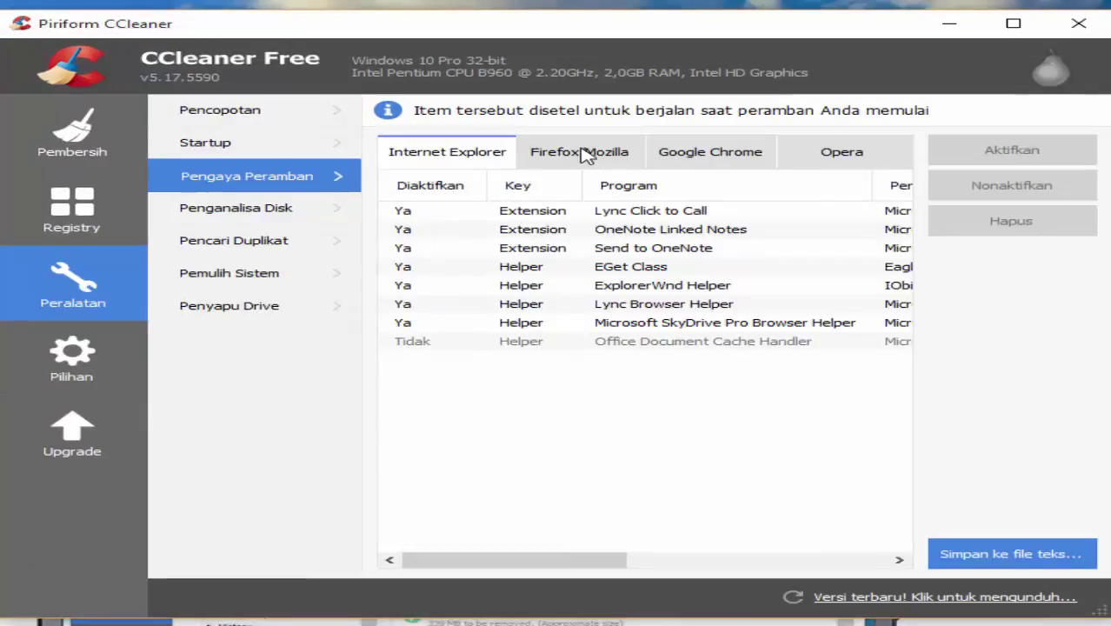
{"action": "left_click", "coordinate": [591, 155]}
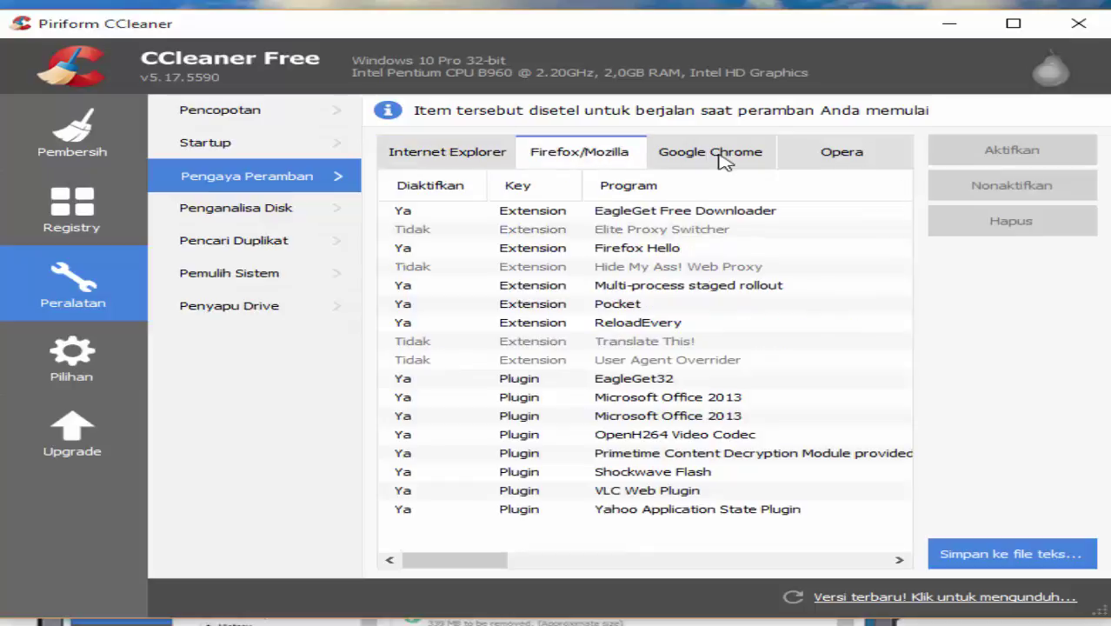
{"action": "left_click", "coordinate": [724, 162]}
{"action": "left_click", "coordinate": [445, 167]}
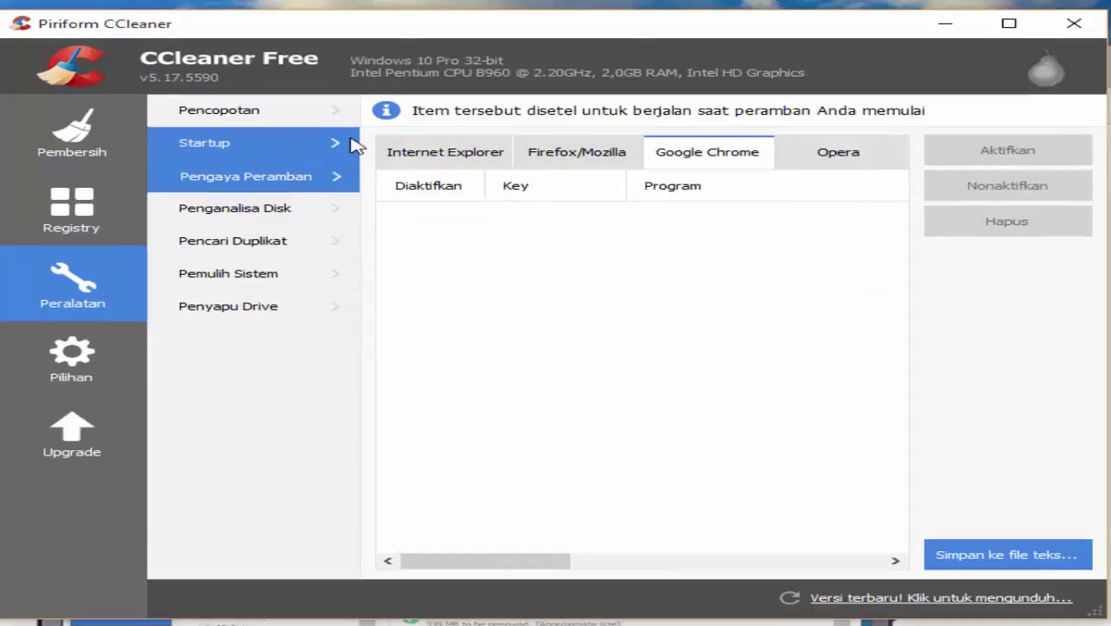
{"action": "left_click", "coordinate": [481, 158]}
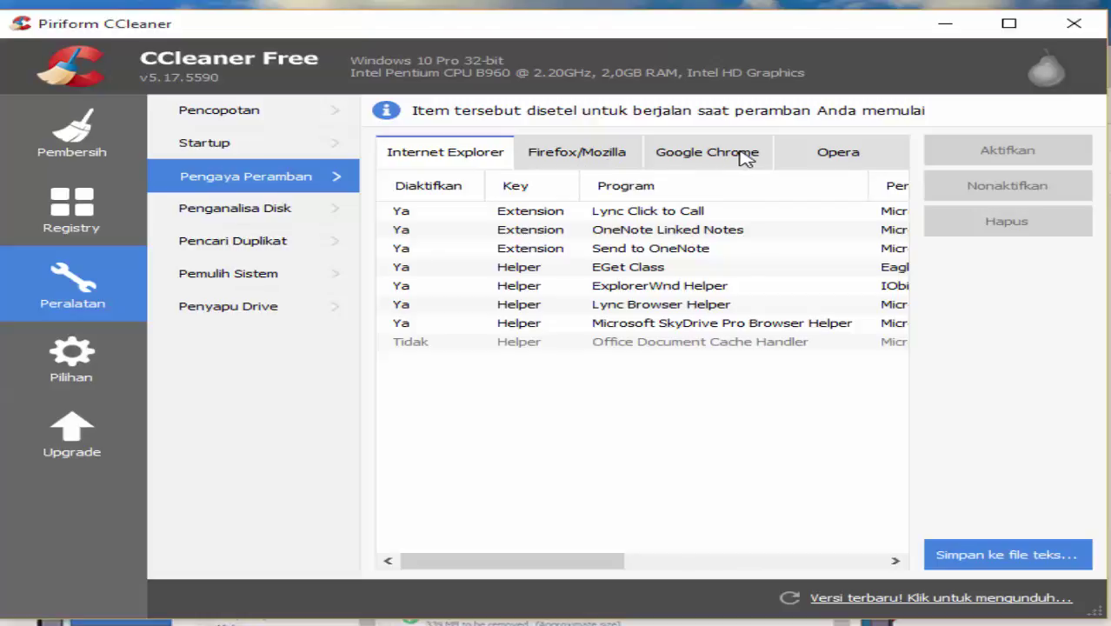
{"action": "left_click", "coordinate": [812, 155]}
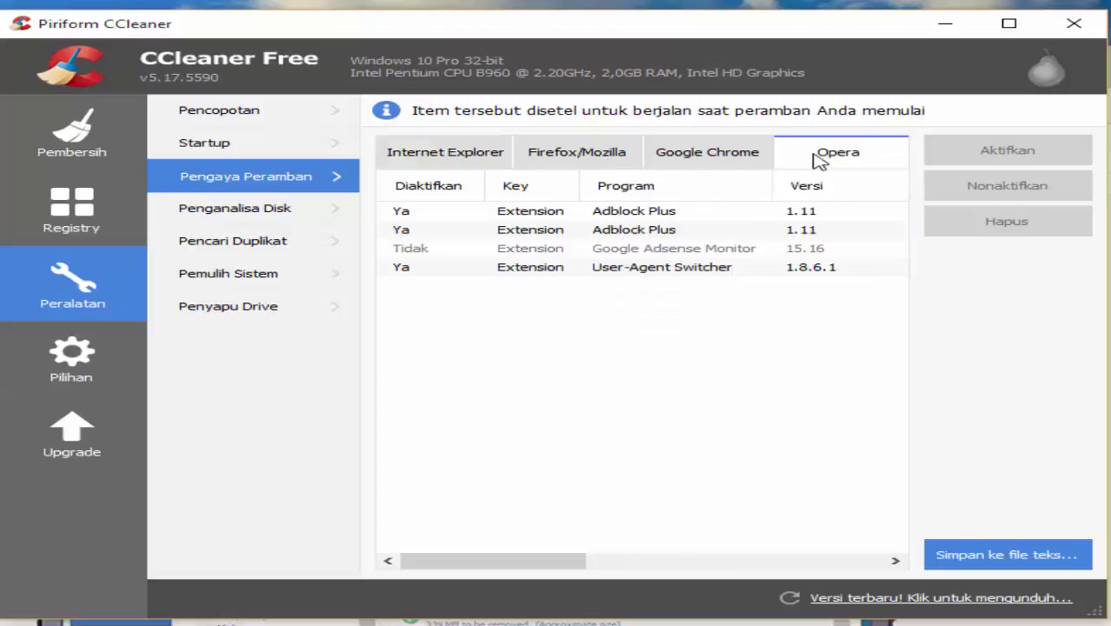
{"action": "left_click", "coordinate": [652, 164]}
{"action": "left_click", "coordinate": [567, 159]}
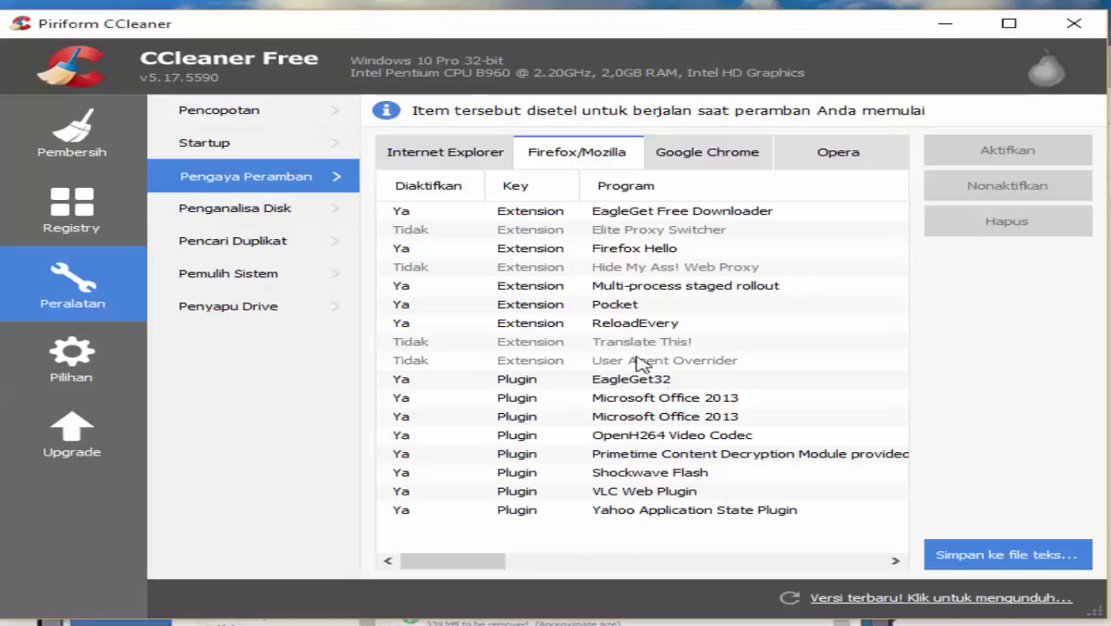
{"action": "left_click", "coordinate": [654, 438]}
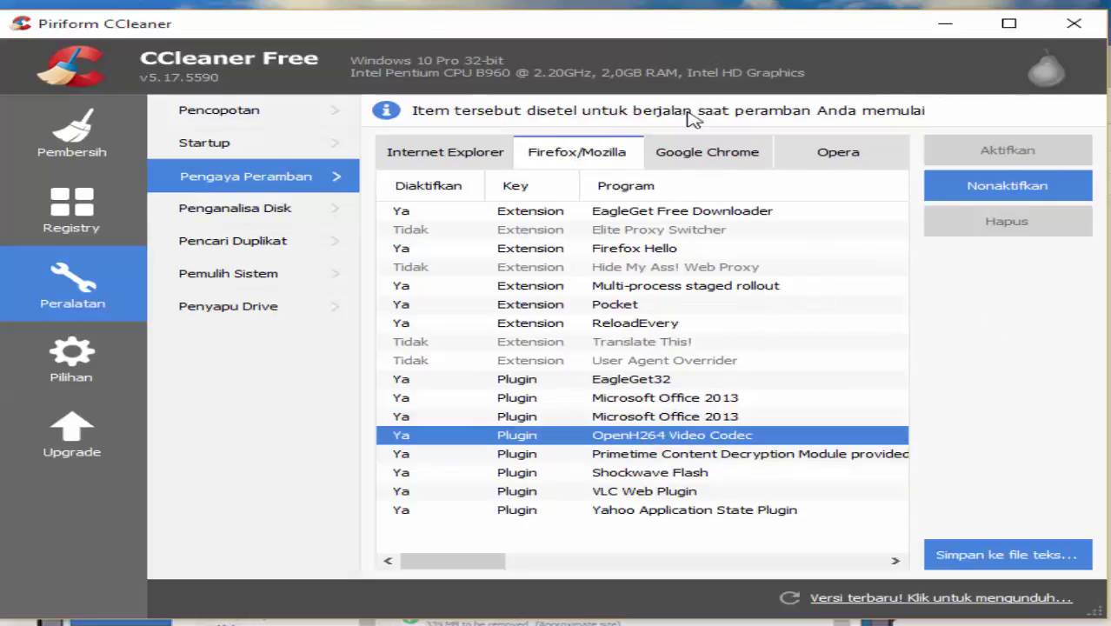
{"action": "left_click", "coordinate": [421, 158]}
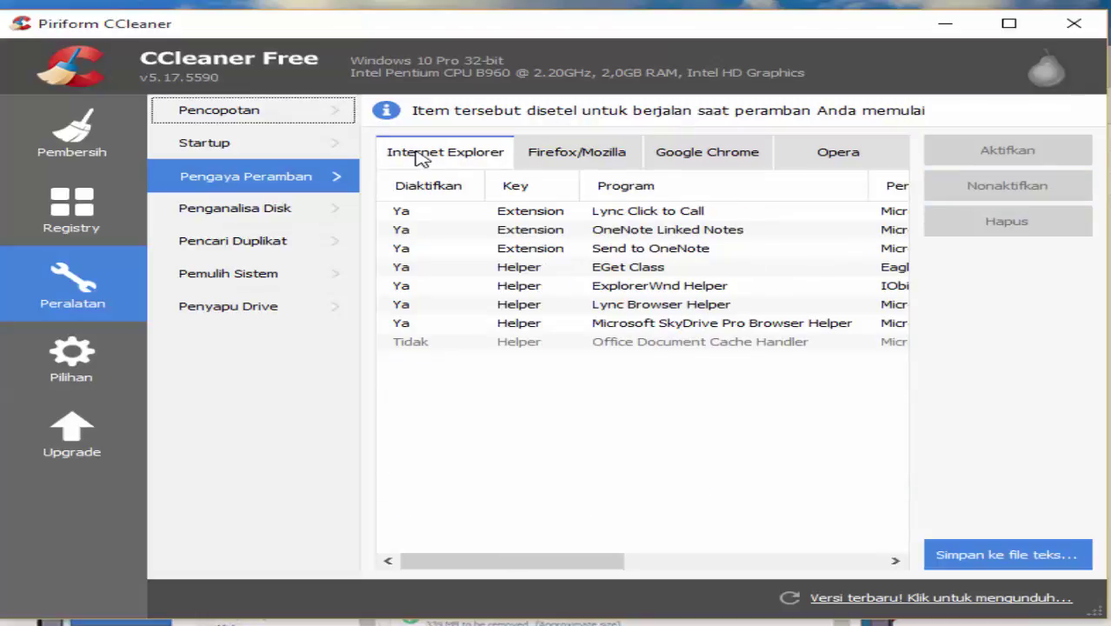
Analyse Local Disk (C:) for the Gambar category only in the disk analyser, and stop the scan early.
{"action": "left_click", "coordinate": [311, 207]}
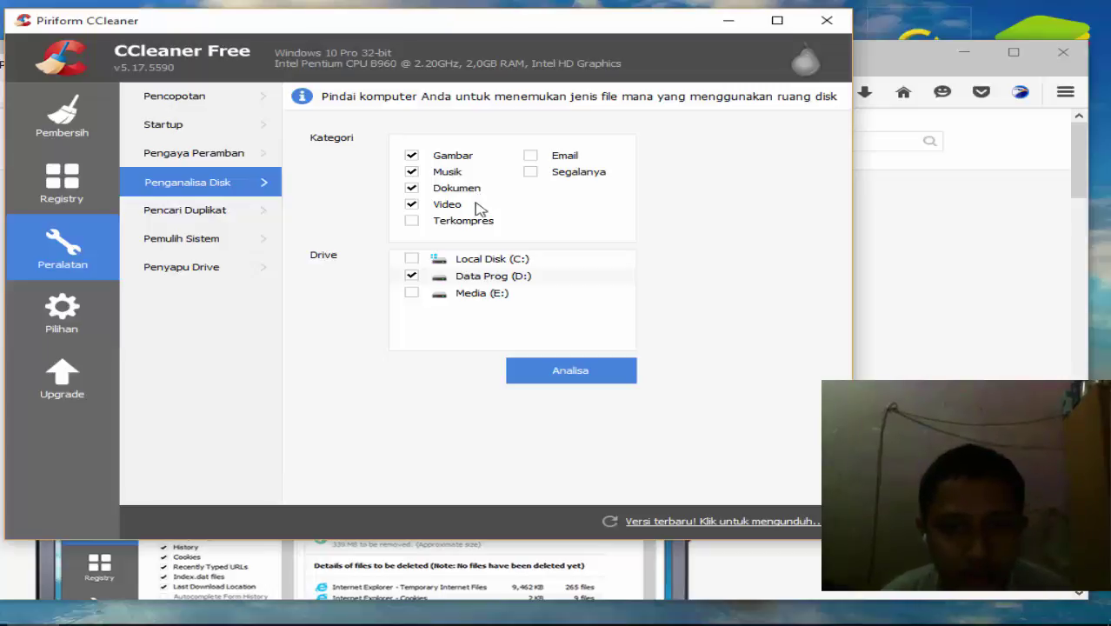
{"action": "left_click", "coordinate": [413, 173]}
{"action": "left_click", "coordinate": [412, 187]}
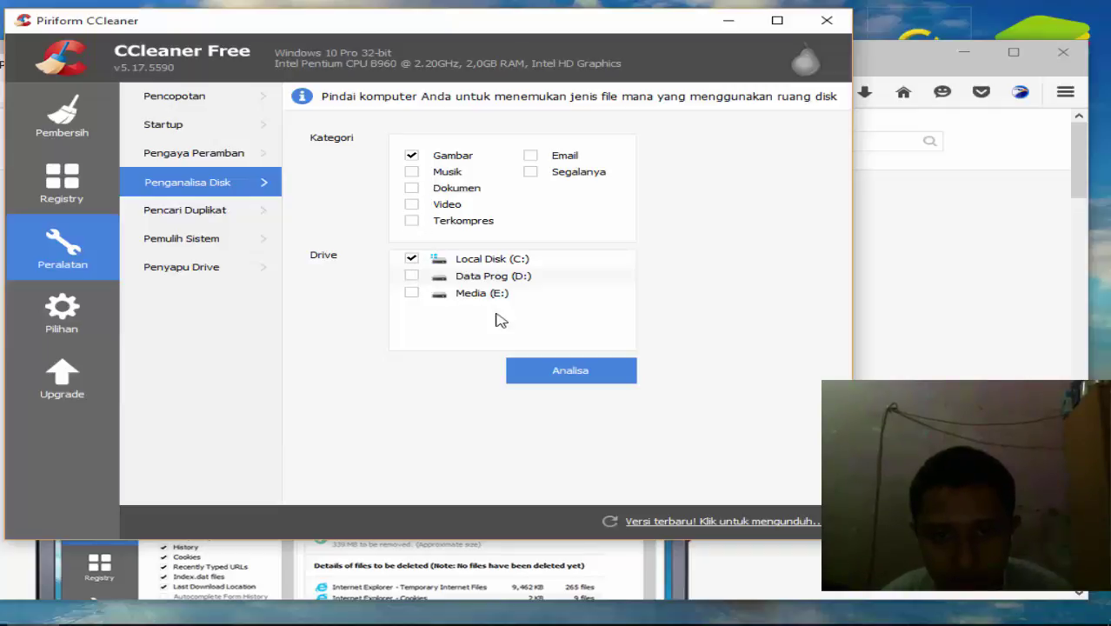
{"action": "left_click", "coordinate": [559, 374]}
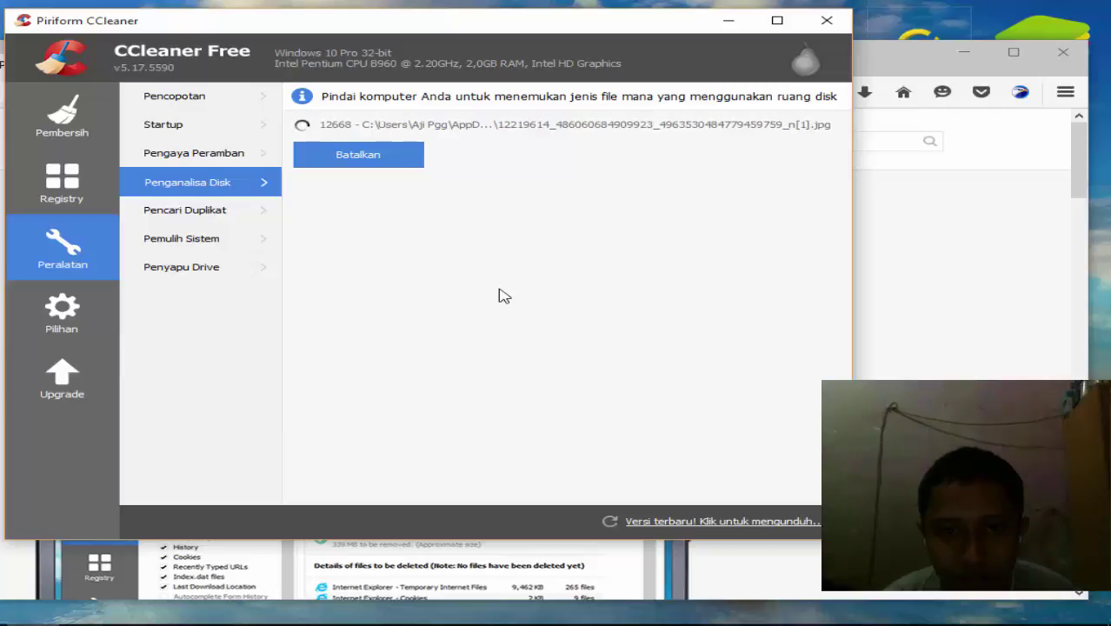
{"action": "left_click", "coordinate": [391, 157]}
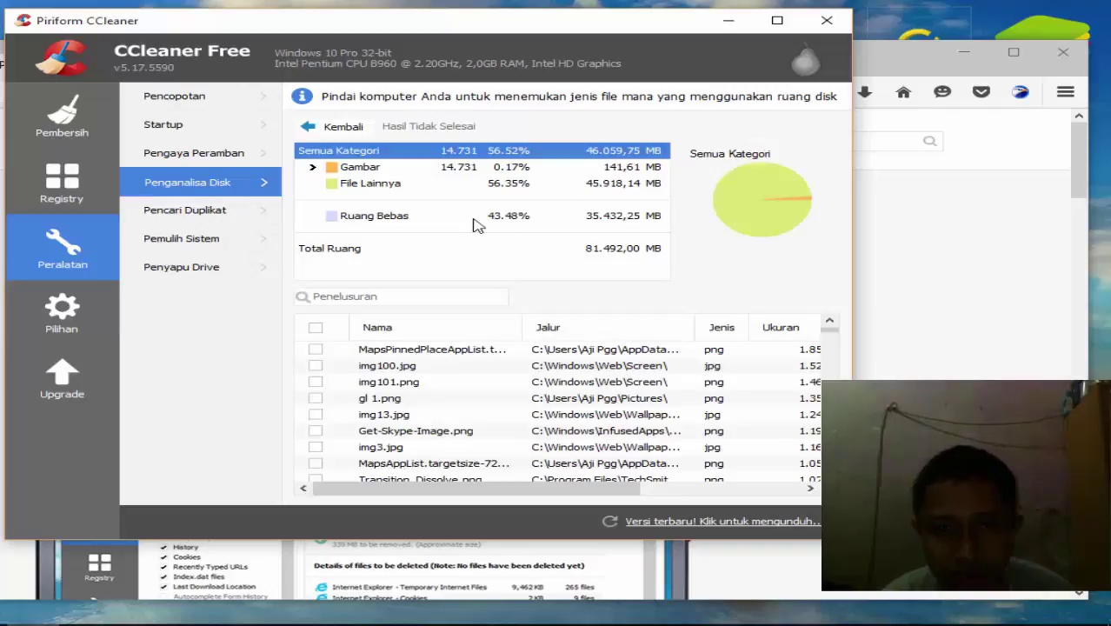
Examine the disk analysis results for all categories and for Gambar, looking through the listed image files.
{"action": "left_click", "coordinate": [532, 382]}
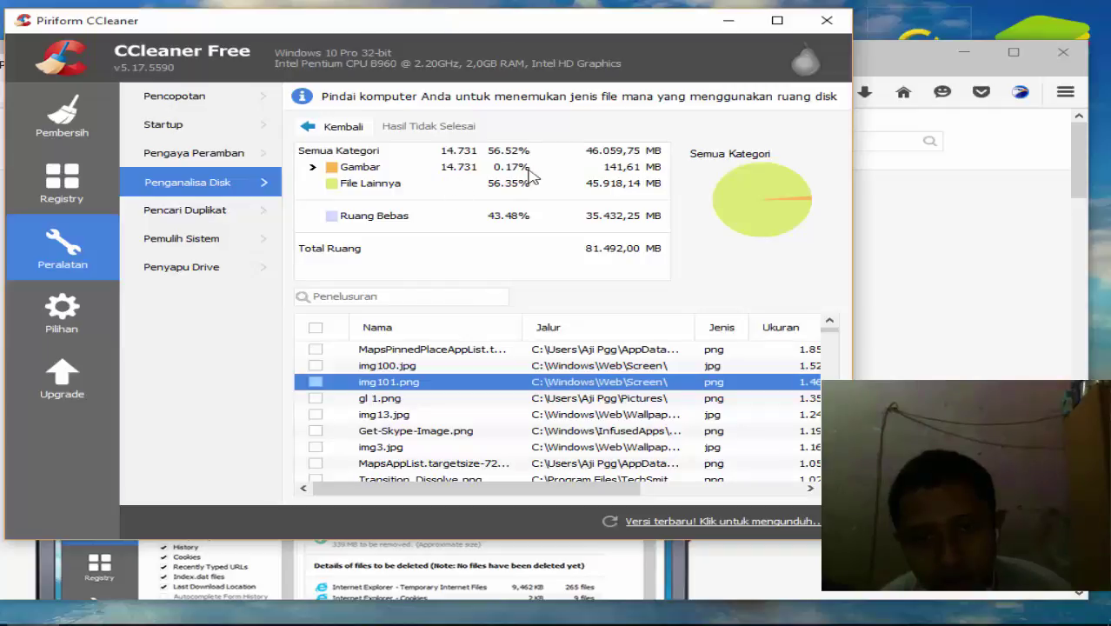
{"action": "left_click", "coordinate": [506, 158]}
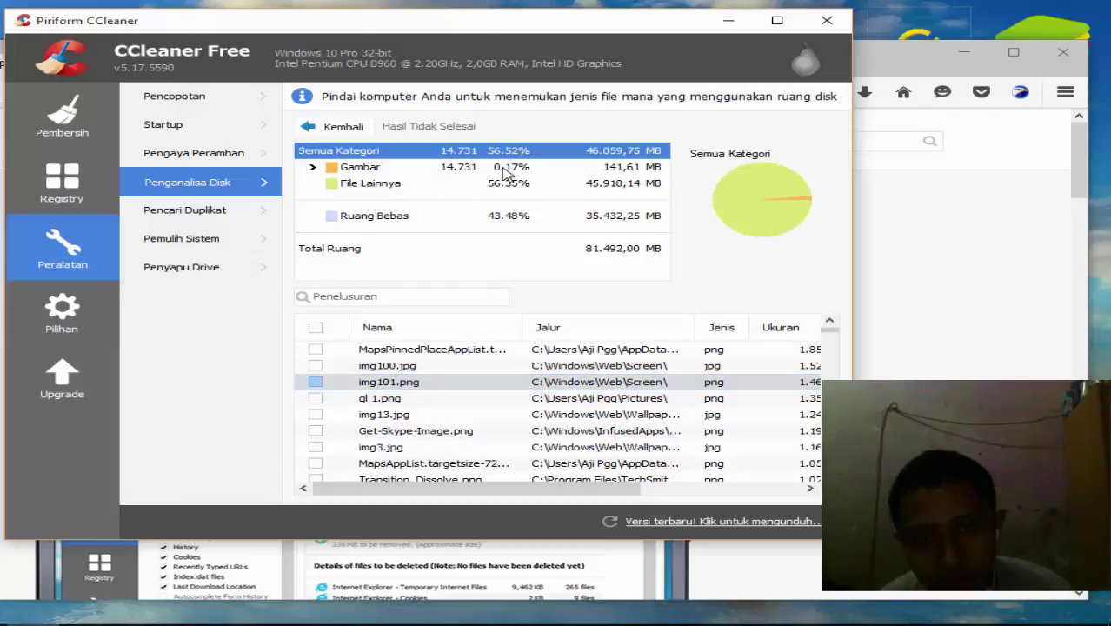
{"action": "left_click", "coordinate": [503, 169]}
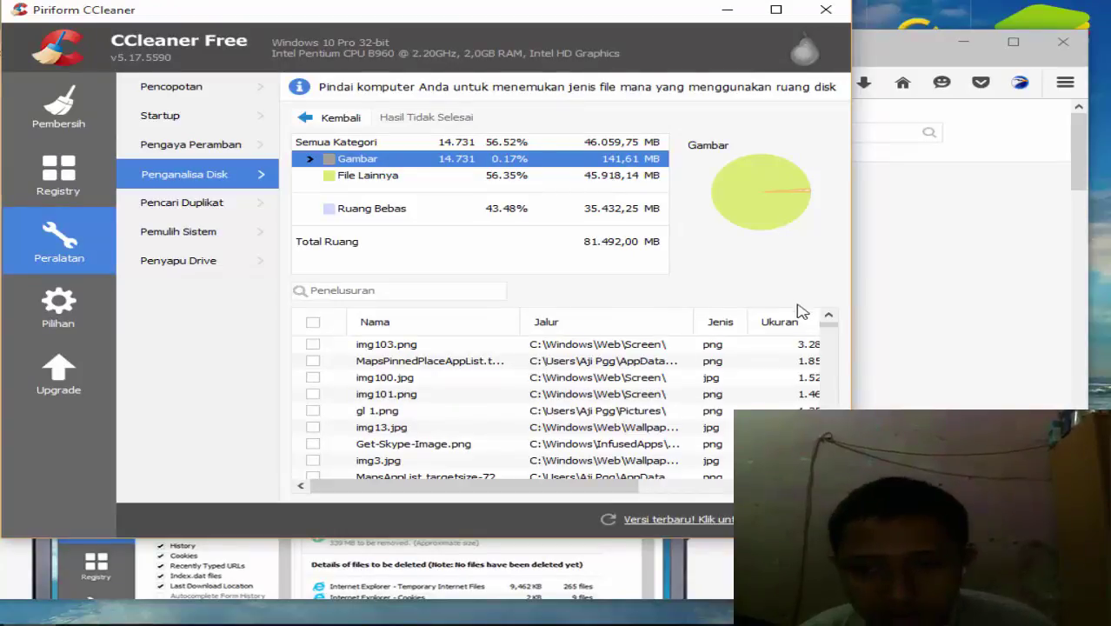
{"action": "mouse_move", "coordinate": [829, 324]}
{"action": "left_mouse_down"}
{"action": "mouse_move", "coordinate": [836, 367]}
{"action": "mouse_move", "coordinate": [830, 329]}
{"action": "left_mouse_up"}
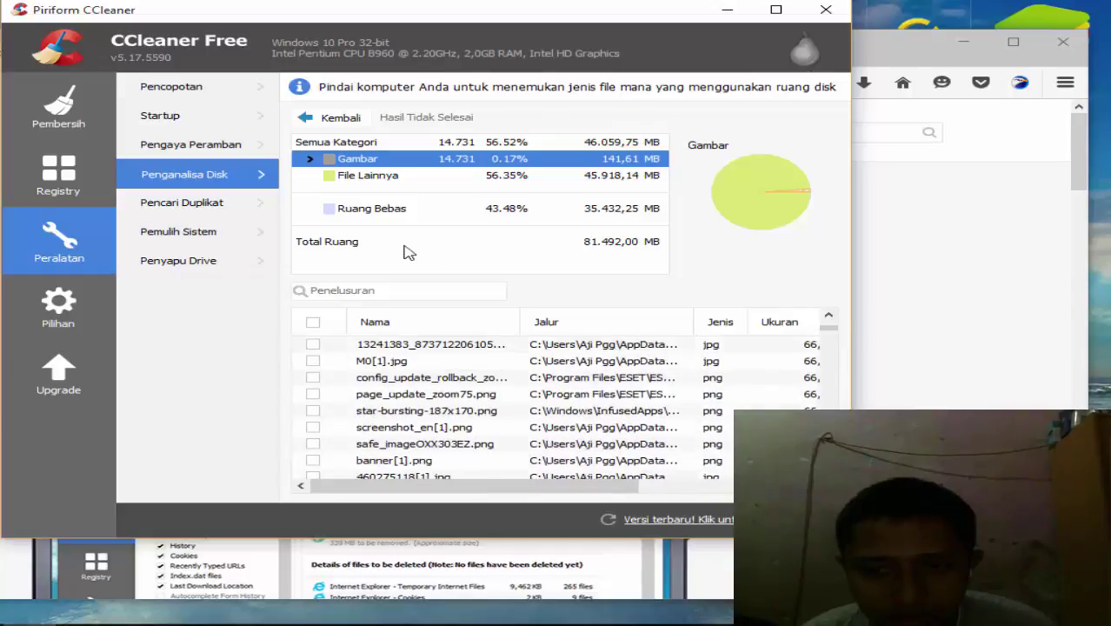
Review the duplicate finder's options, and inspect the system restore points for Windows Movie Maker 2.6 and Virtual WiFi.
{"action": "left_click", "coordinate": [182, 202]}
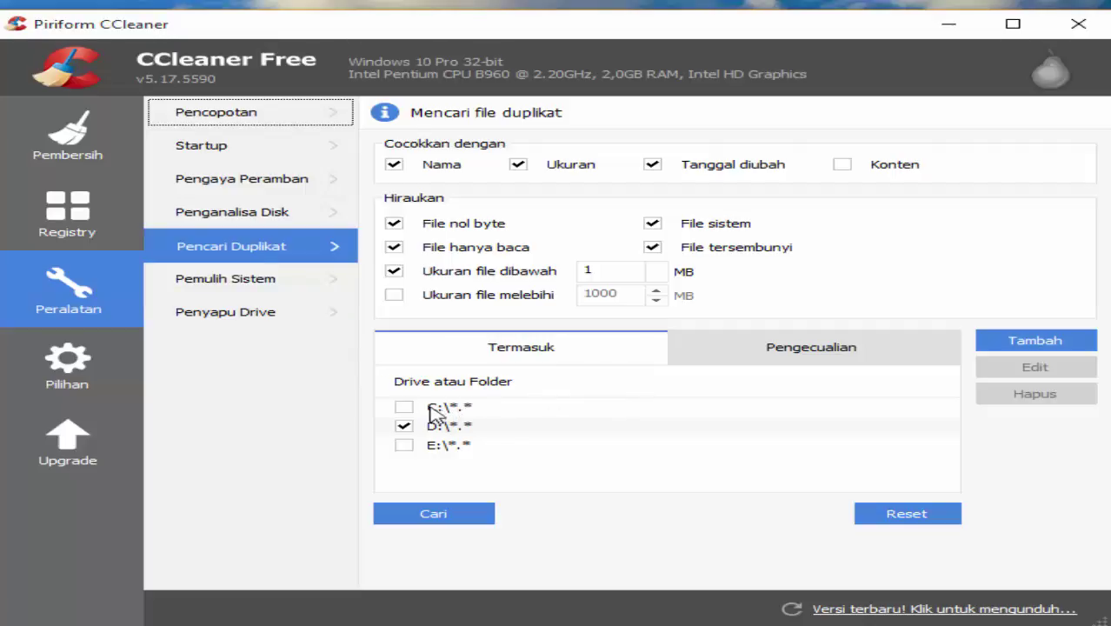
{"action": "left_click", "coordinate": [296, 280]}
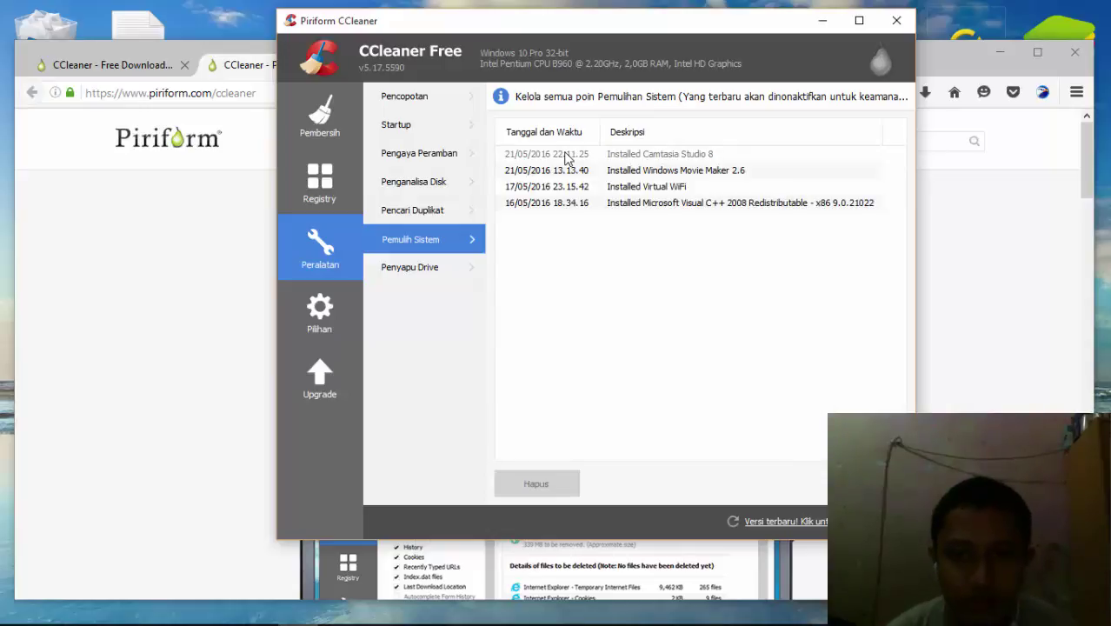
{"action": "left_click", "coordinate": [577, 174]}
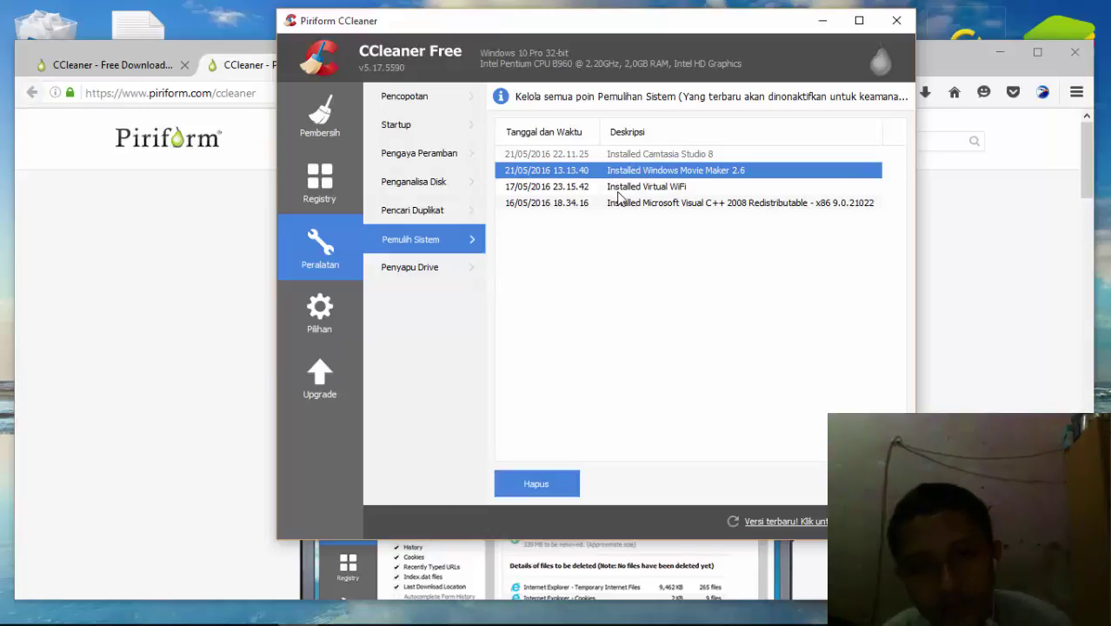
{"action": "left_click", "coordinate": [619, 188]}
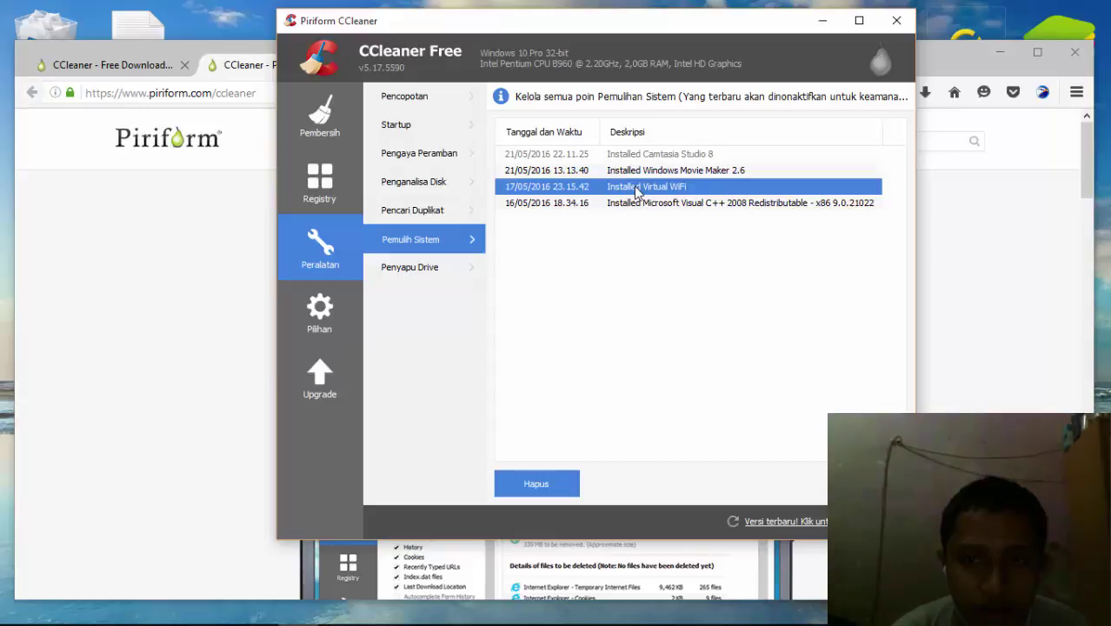
Open the drive wiper (Penyapu Drive) and review its overwrite security levels, leaving Menimpa Sederhana (melewati 1) selected.
{"action": "key", "text": "Down"}
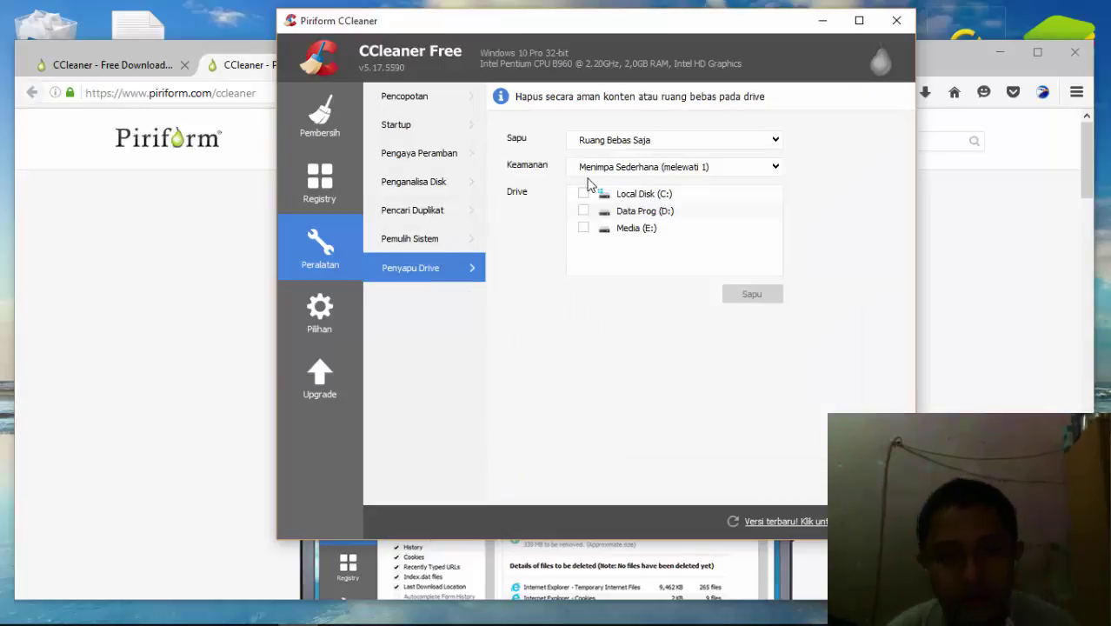
{"action": "left_click", "coordinate": [608, 173]}
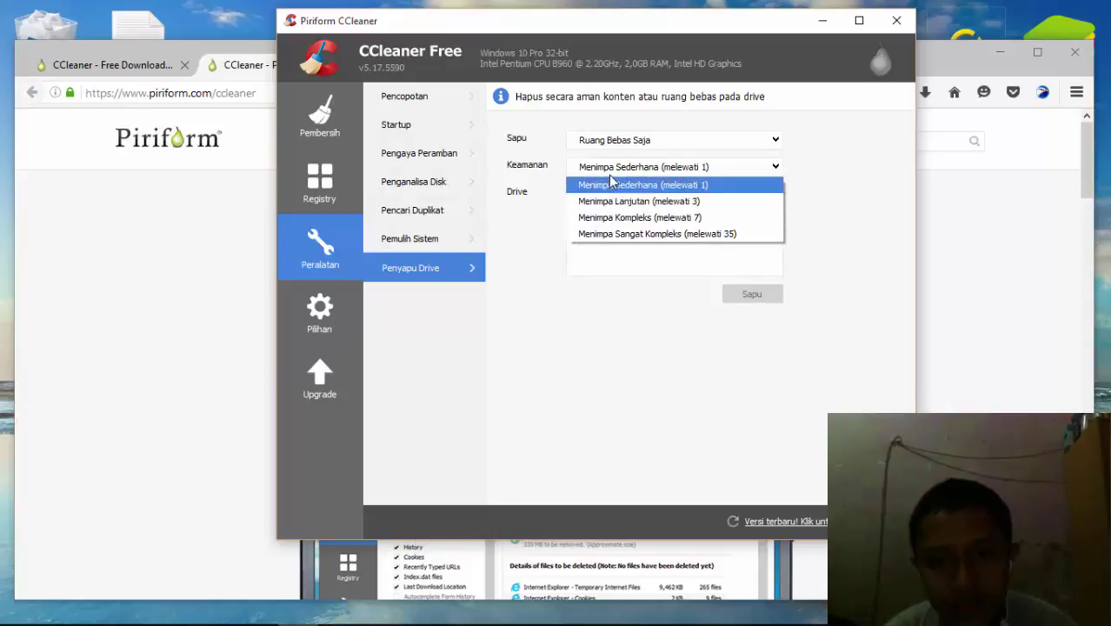
{"action": "left_click", "coordinate": [609, 180]}
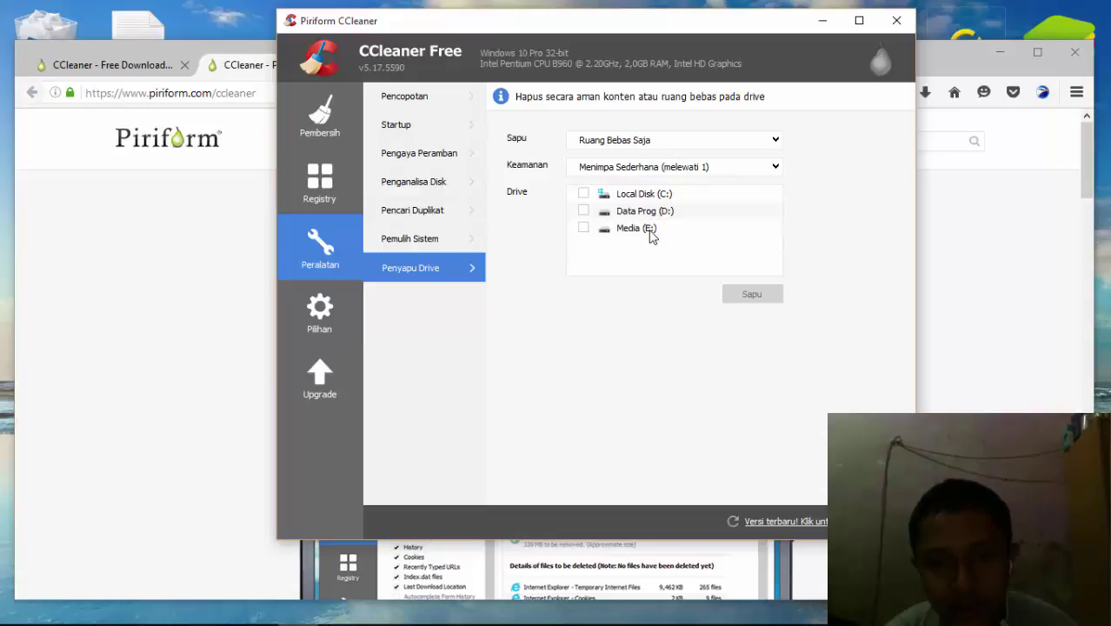
{"action": "left_click", "coordinate": [666, 166]}
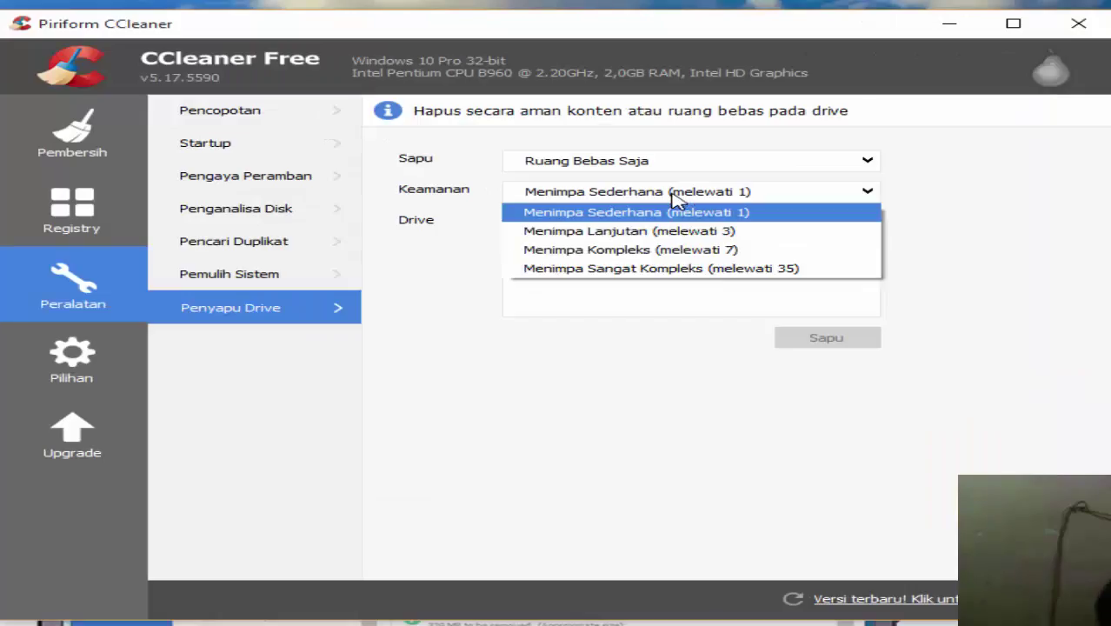
{"action": "left_click", "coordinate": [673, 193]}
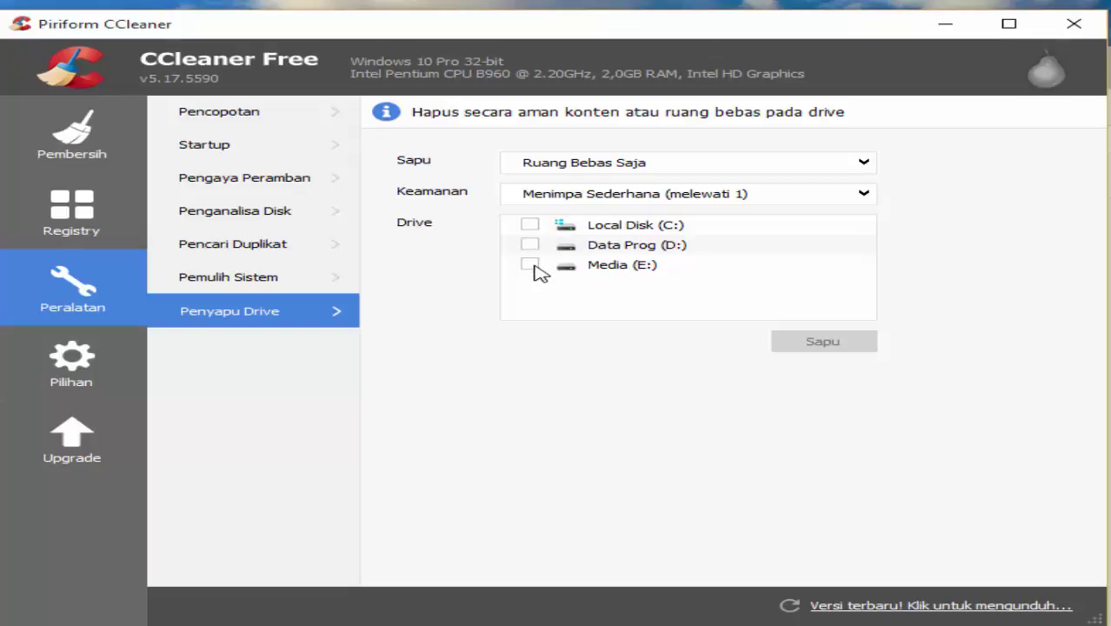
{"action": "left_click", "coordinate": [532, 264]}
{"action": "left_click", "coordinate": [532, 265]}
{"action": "left_click", "coordinate": [532, 264]}
{"action": "left_click", "coordinate": [532, 265]}
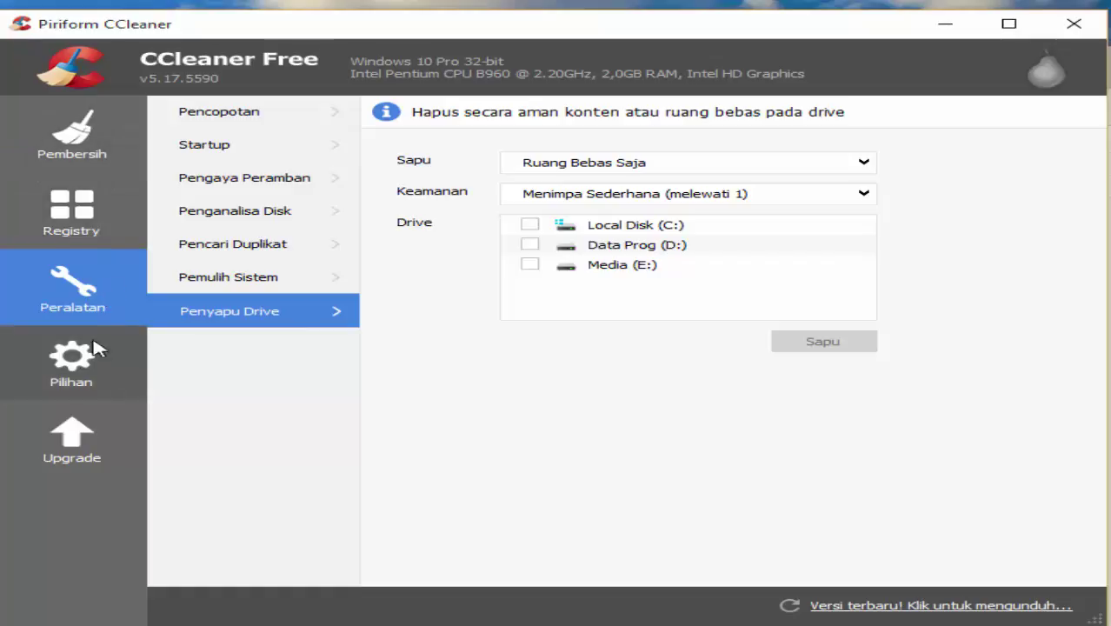
Open CCleaner's options (Pilihan) and look through the Setelan, Cookie, Termasuk, Pemantau and Lanjutan pages.
{"action": "left_click", "coordinate": [81, 381]}
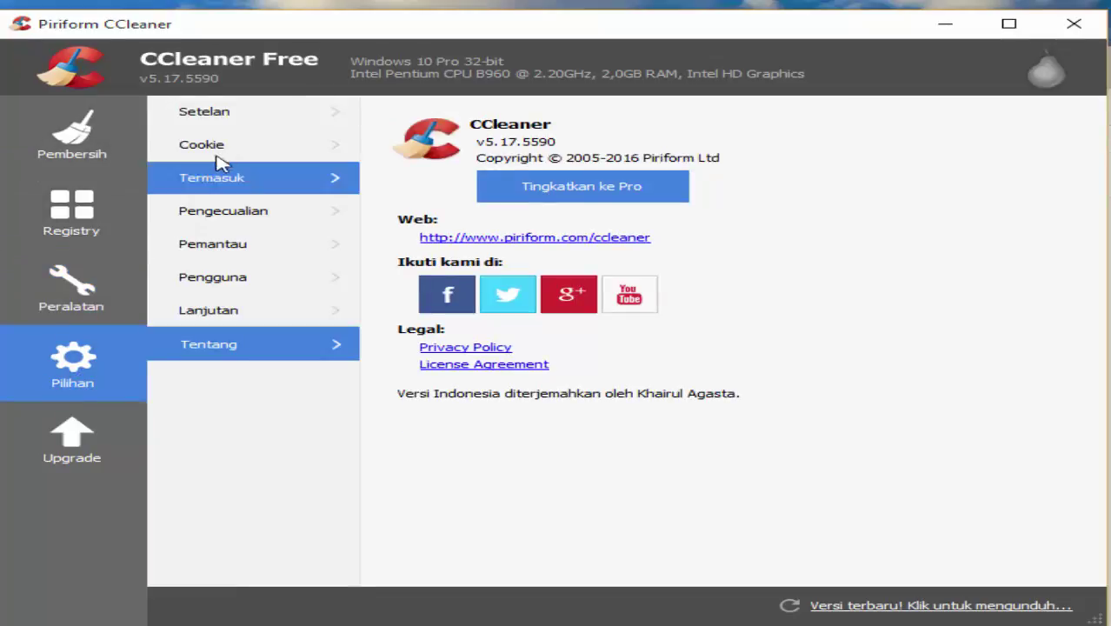
{"action": "left_click", "coordinate": [239, 118]}
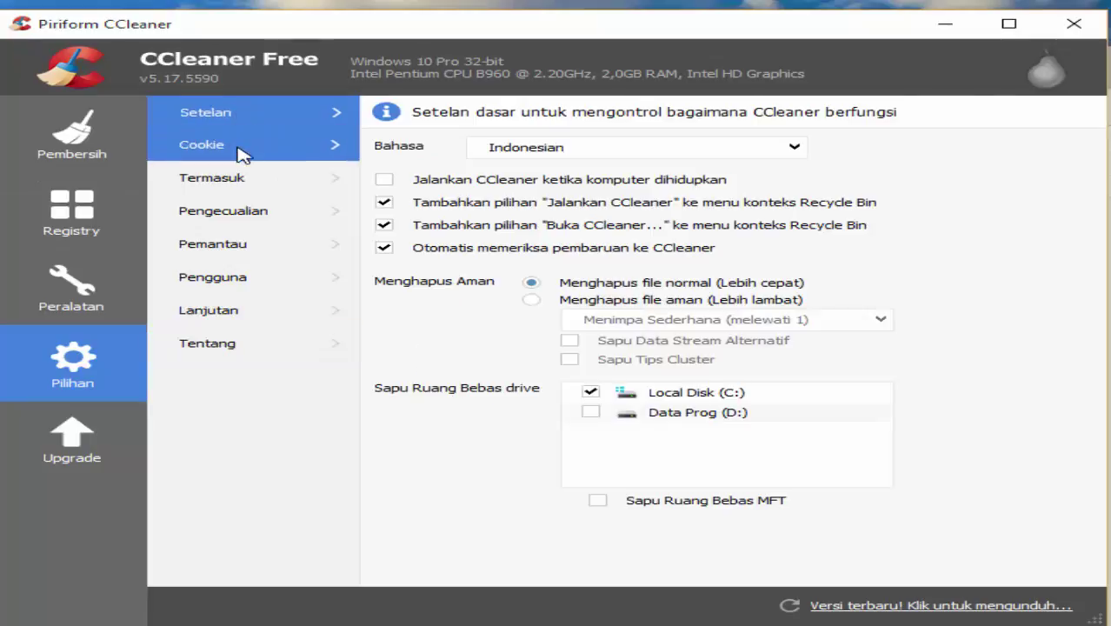
{"action": "left_click", "coordinate": [240, 150]}
{"action": "left_click", "coordinate": [244, 179]}
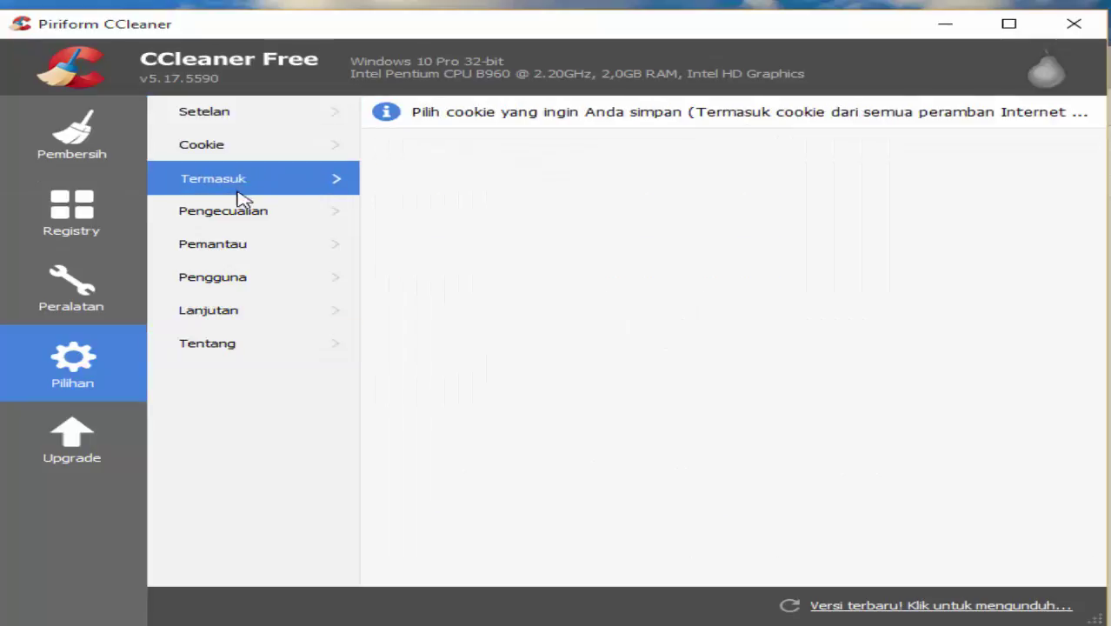
{"action": "left_click", "coordinate": [241, 251]}
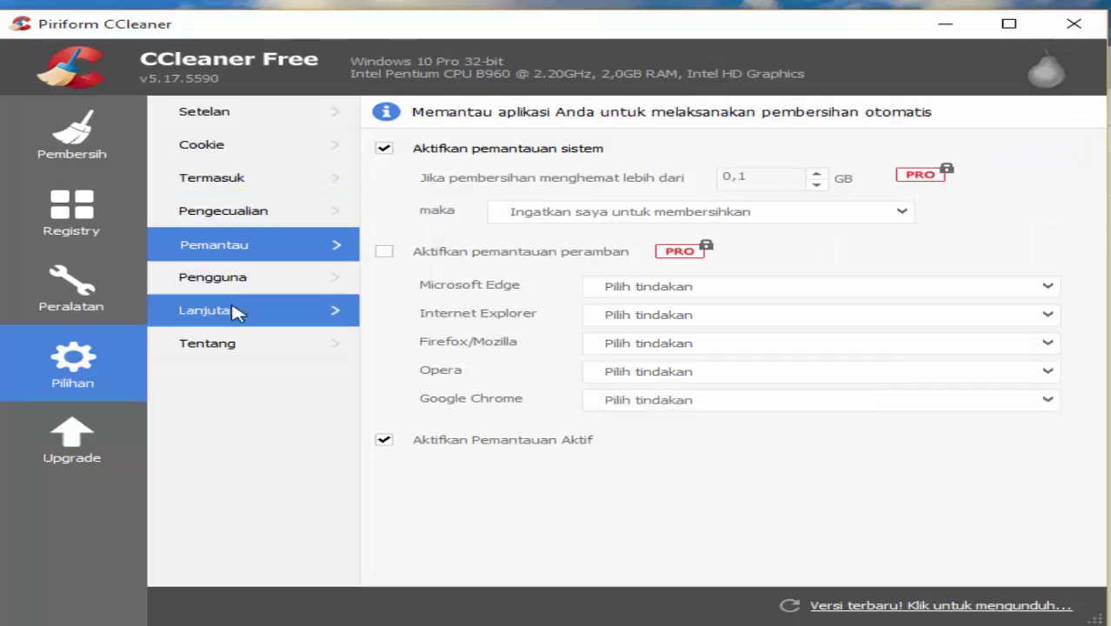
{"action": "left_click", "coordinate": [237, 306]}
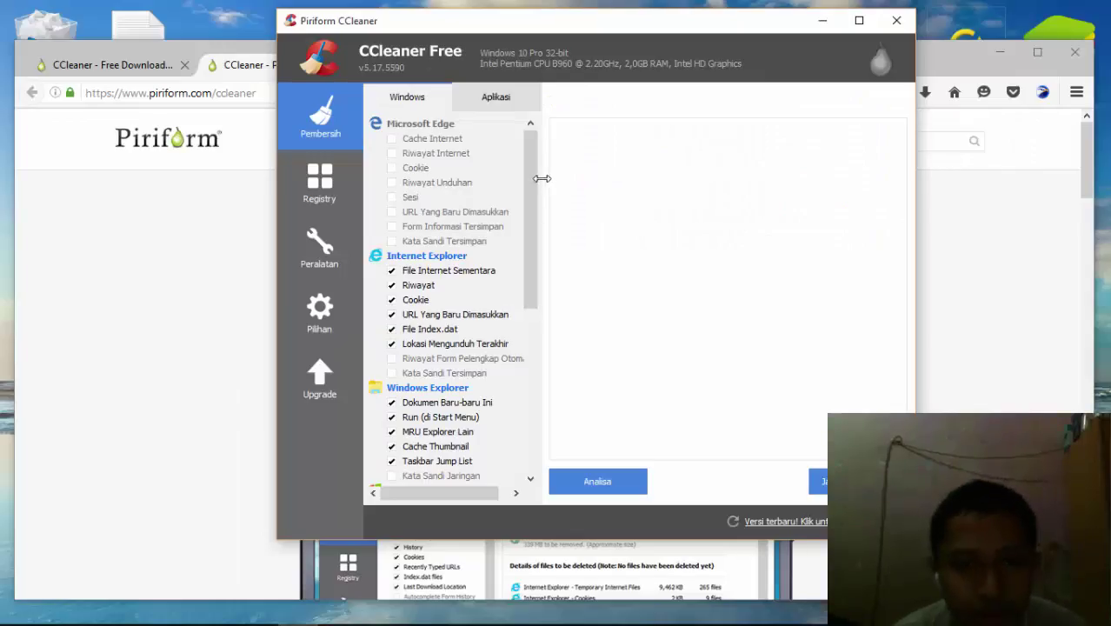
Look through the cleaner's (Pembersih) Windows and Aplikasi lists of items that can be cleaned.
{"action": "mouse_move", "coordinate": [531, 146]}
{"action": "left_mouse_down"}
{"action": "mouse_move", "coordinate": [530, 258]}
{"action": "mouse_move", "coordinate": [523, 146]}
{"action": "left_mouse_up"}
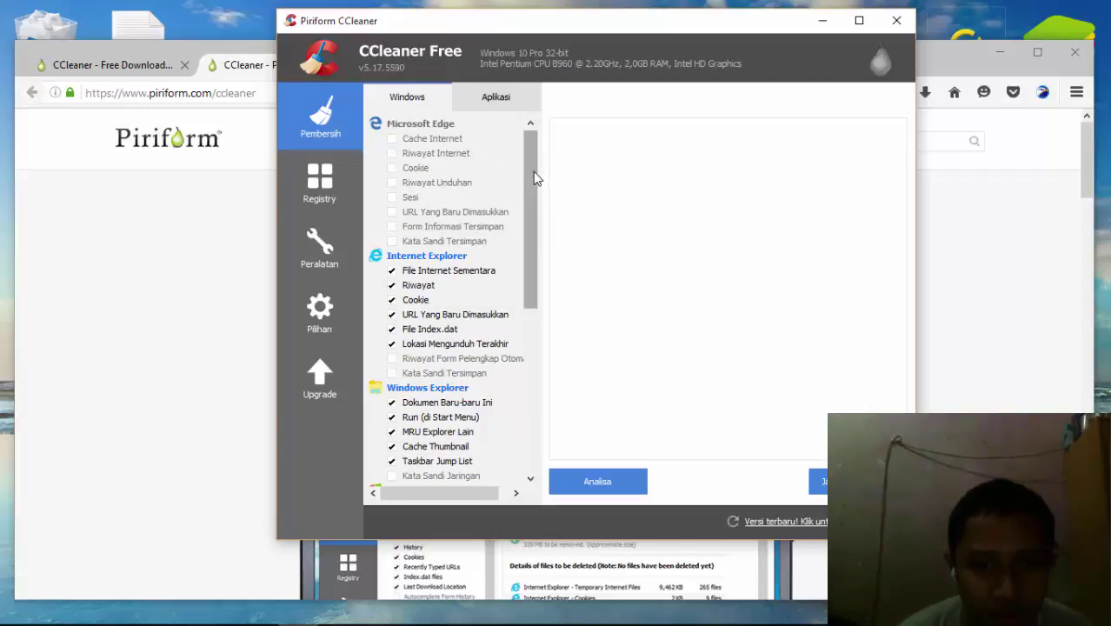
{"action": "mouse_move", "coordinate": [533, 171]}
{"action": "left_mouse_down"}
{"action": "mouse_move", "coordinate": [535, 217]}
{"action": "mouse_move", "coordinate": [528, 154]}
{"action": "left_mouse_up"}
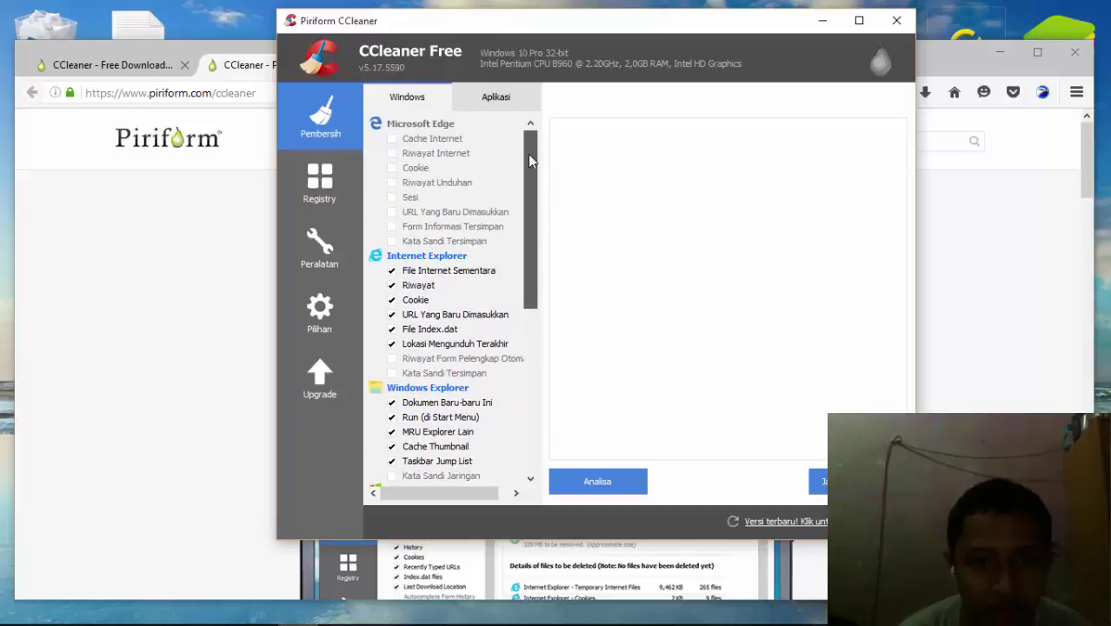
{"action": "left_click", "coordinate": [490, 99]}
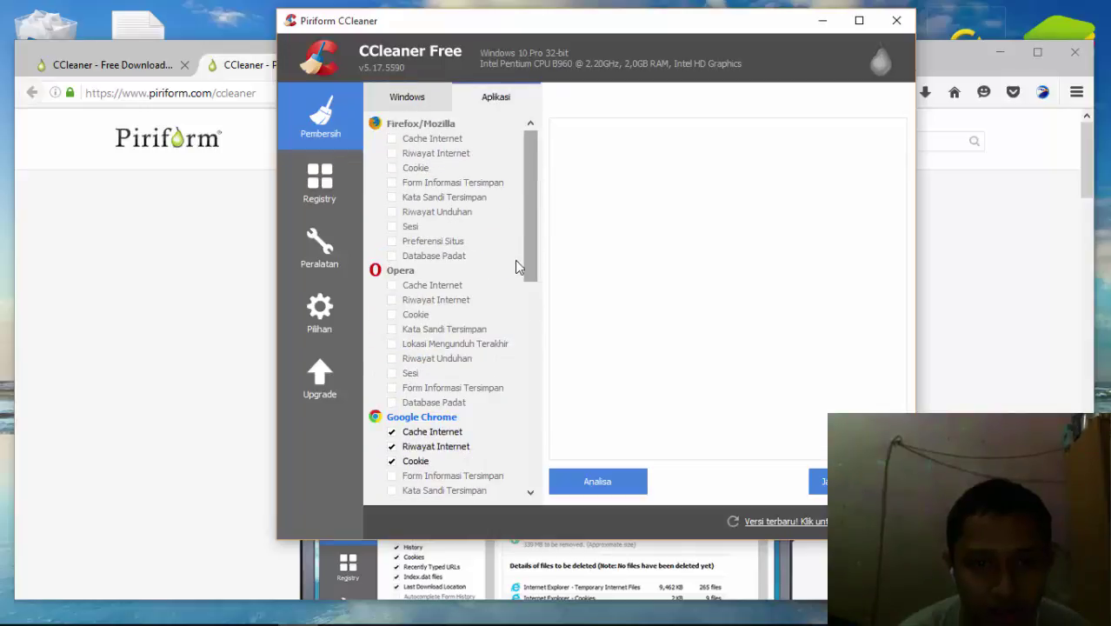
{"action": "scroll", "coordinate": [516, 267], "scroll_direction": "down", "scroll_amount": 8}
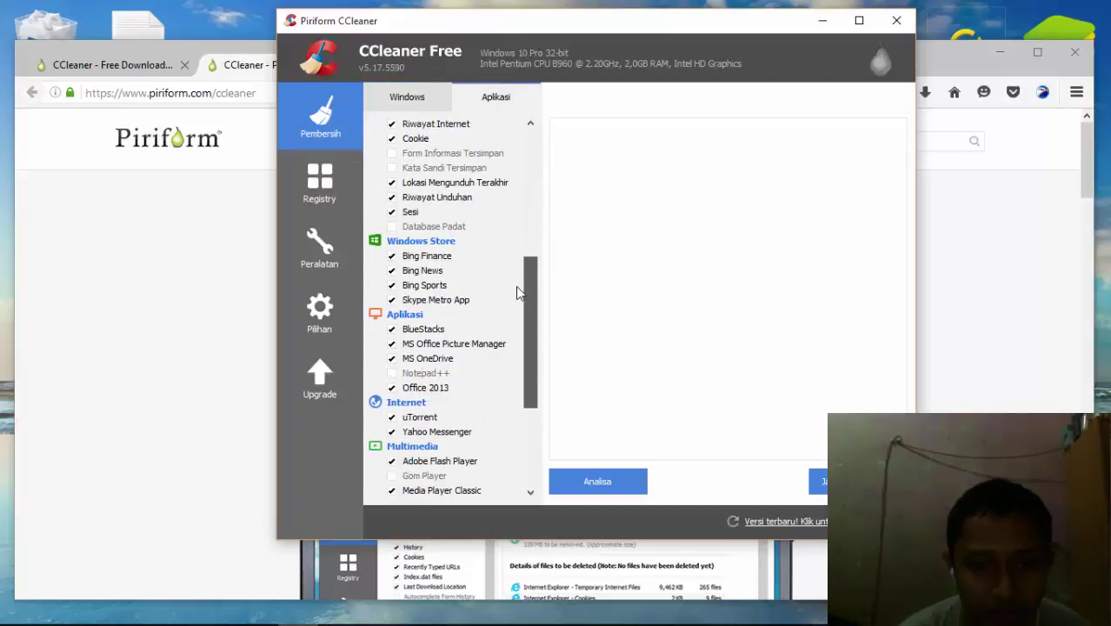
{"action": "left_click", "coordinate": [413, 100]}
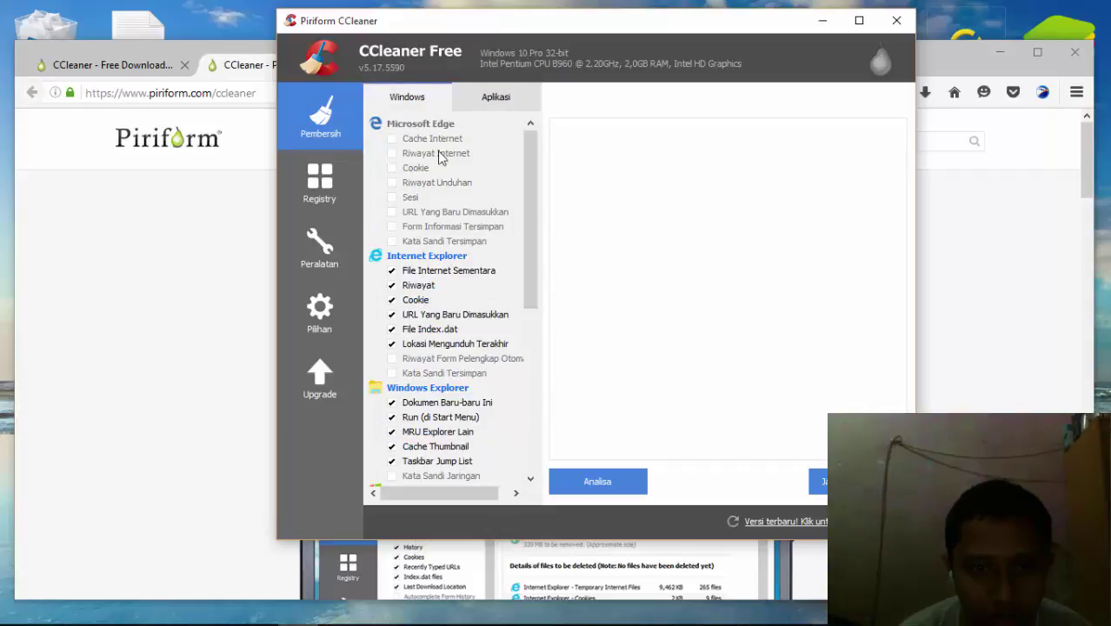
{"action": "mouse_move", "coordinate": [526, 187]}
{"action": "left_mouse_down"}
{"action": "mouse_move", "coordinate": [524, 292]}
{"action": "mouse_move", "coordinate": [515, 176]}
{"action": "left_mouse_up"}
{"action": "left_click", "coordinate": [476, 102]}
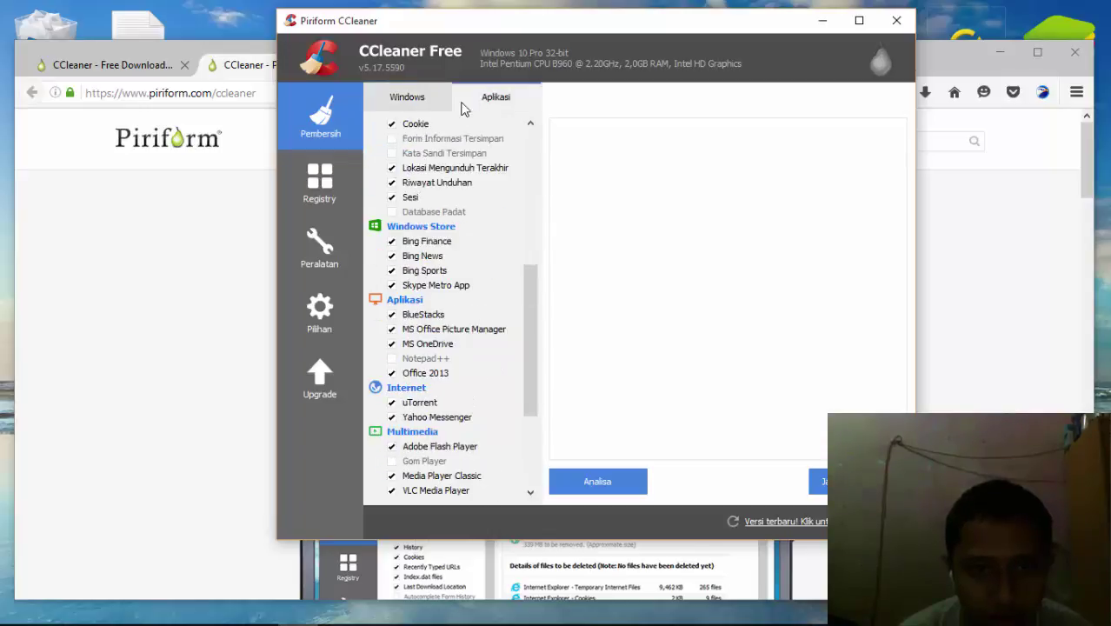
Include Riwayat Internet under Firefox/Mozilla in the Aplikasi cleaning list, leaving Cache Internet excluded.
{"action": "left_click", "coordinate": [530, 223]}
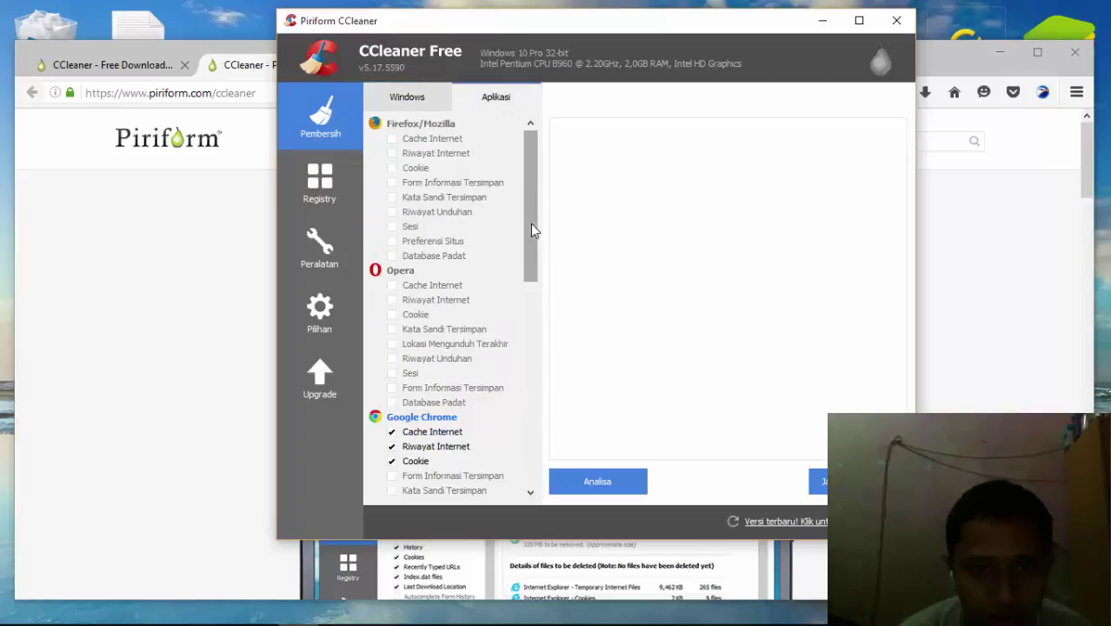
{"action": "left_click", "coordinate": [393, 141]}
{"action": "left_click", "coordinate": [392, 152]}
{"action": "left_click", "coordinate": [391, 143]}
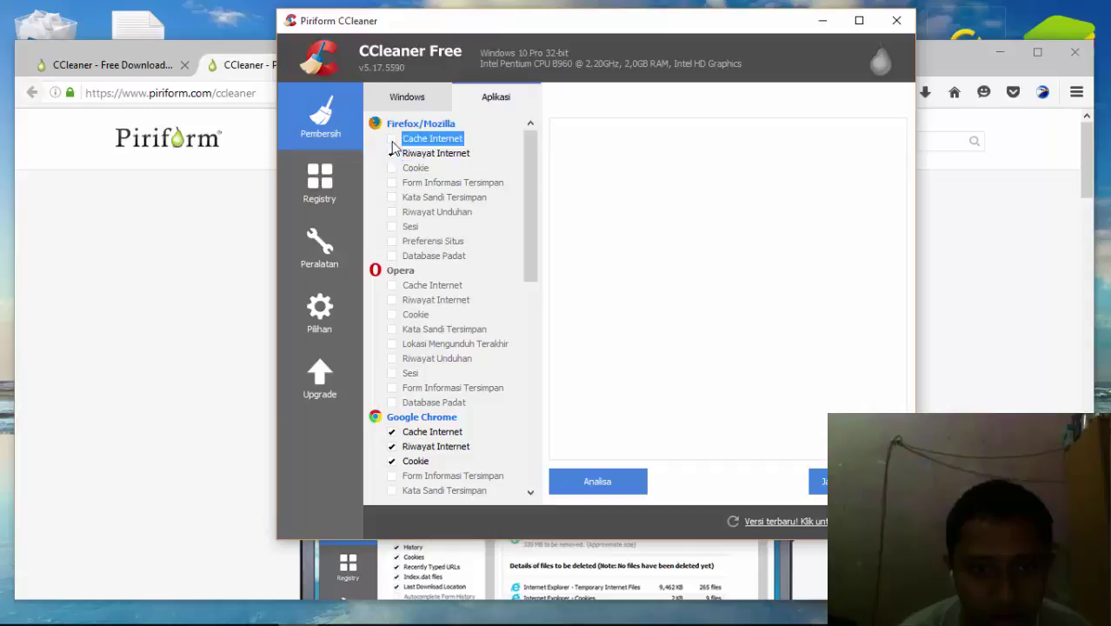
{"action": "left_click_drag", "start_coordinate": [527, 160], "coordinate": [525, 122]}
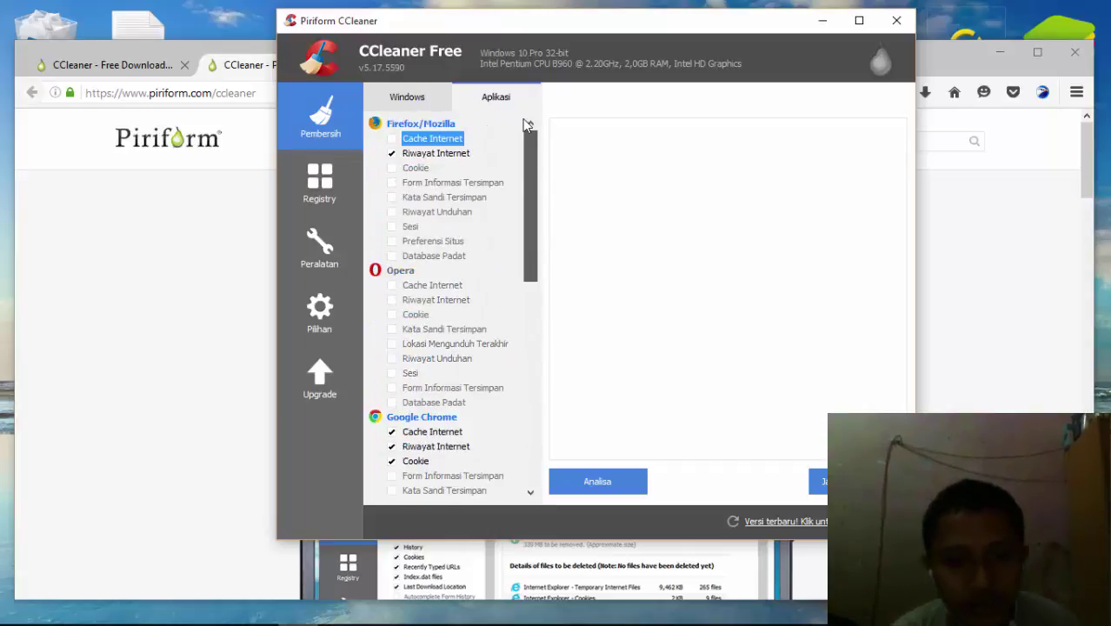
Compare the cleaner's Windows and Aplikasi lists again, checking which categories and items are selected for cleaning.
{"action": "left_click", "coordinate": [592, 477]}
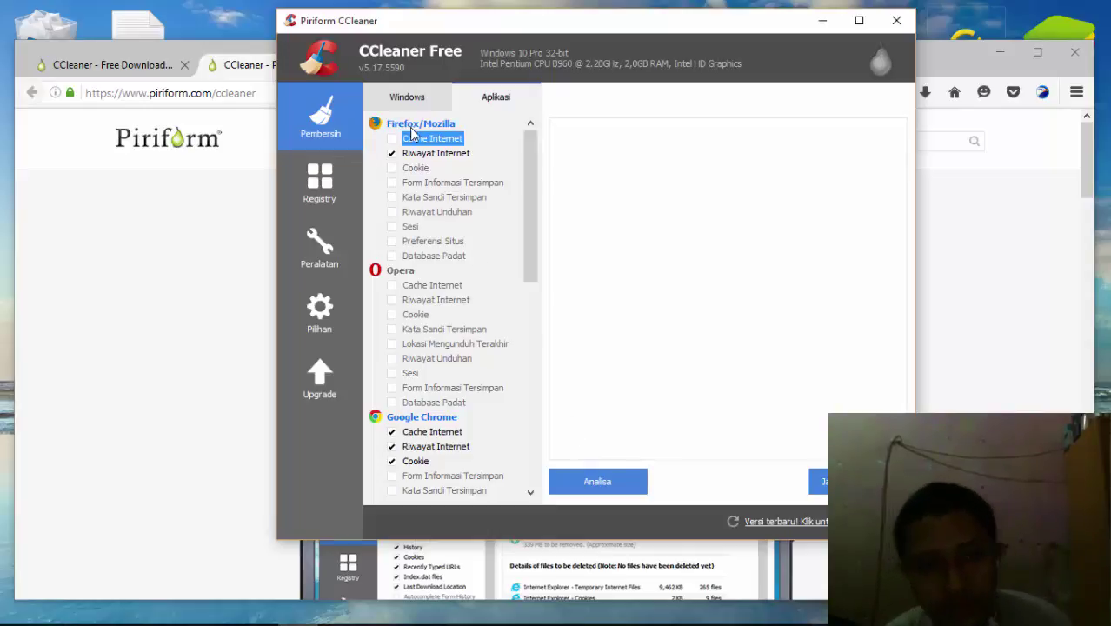
{"action": "left_click", "coordinate": [397, 97]}
{"action": "left_click", "coordinate": [483, 106]}
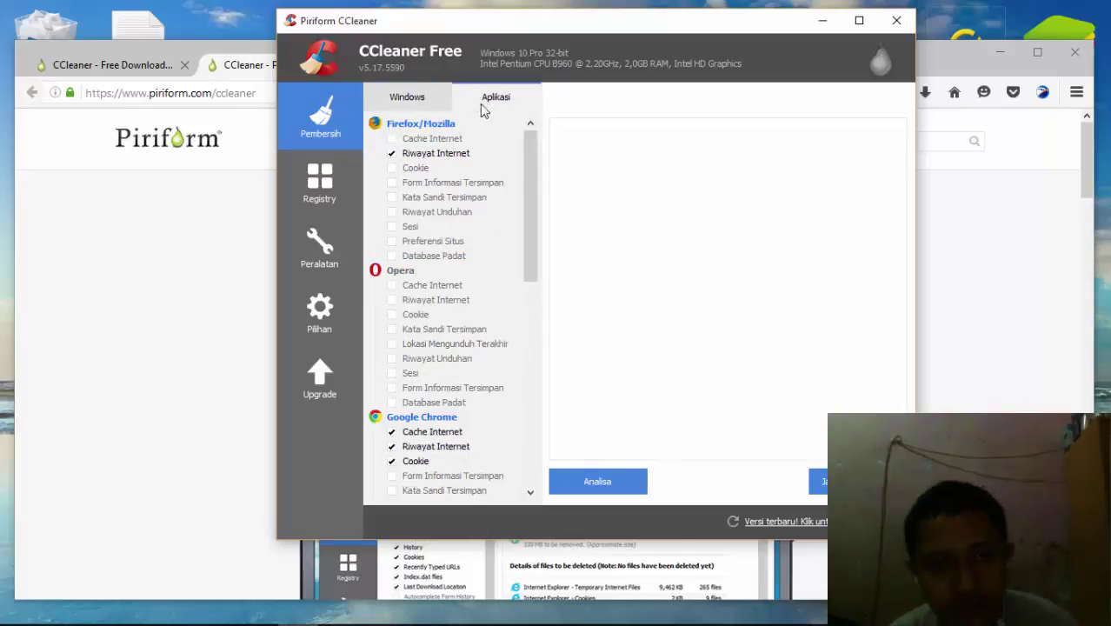
{"action": "left_click", "coordinate": [423, 100]}
{"action": "left_click_drag", "start_coordinate": [526, 181], "coordinate": [463, 150]}
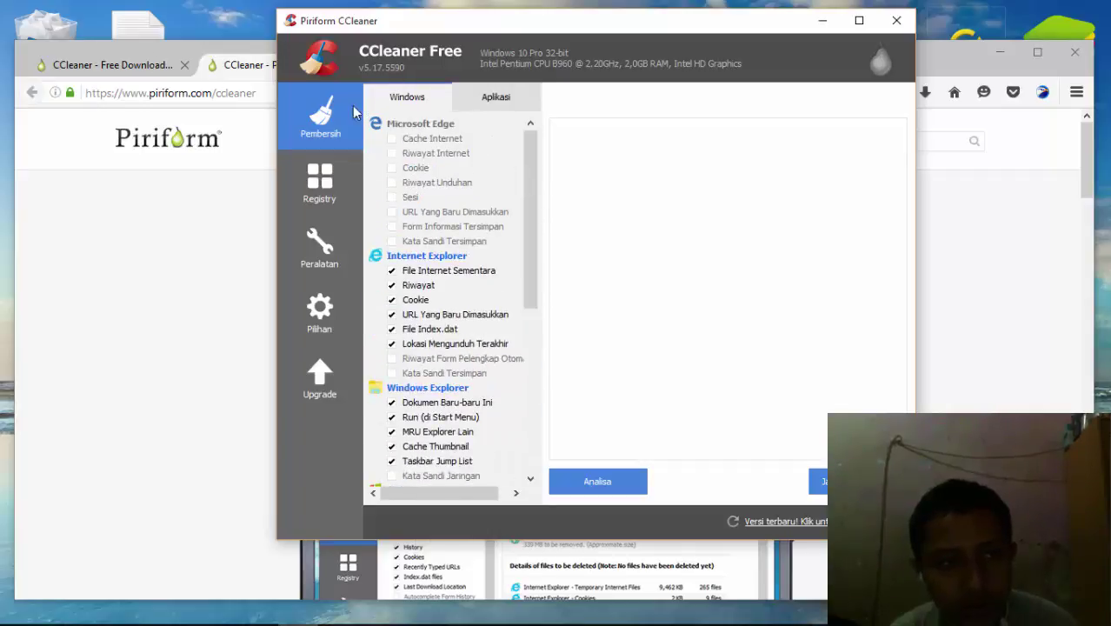
{"action": "left_click", "coordinate": [71, 30]}
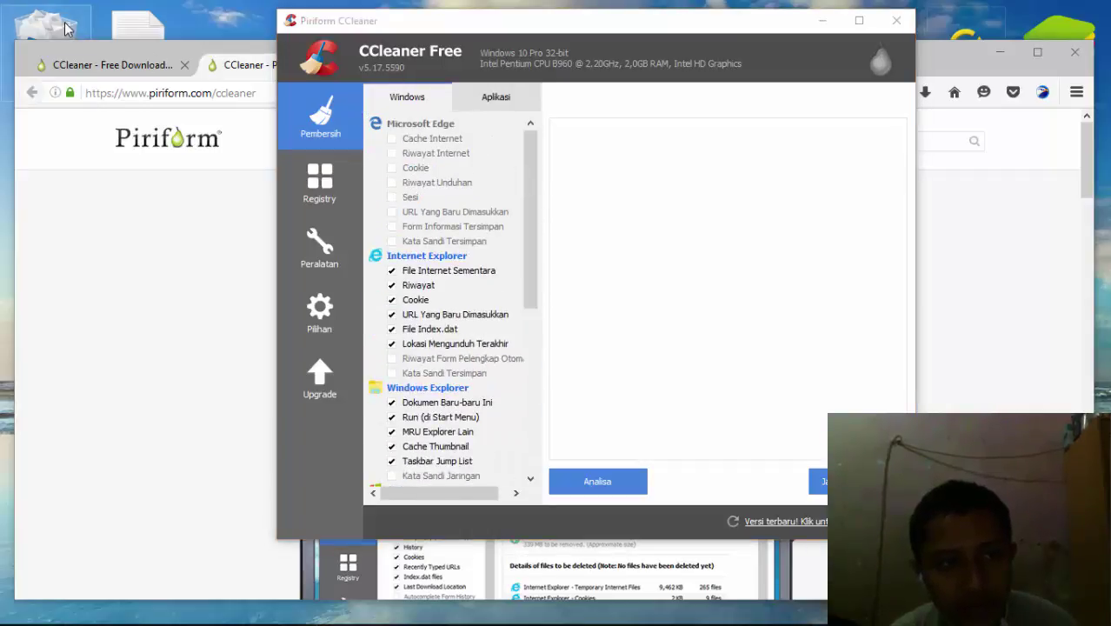
{"action": "left_click", "coordinate": [504, 108]}
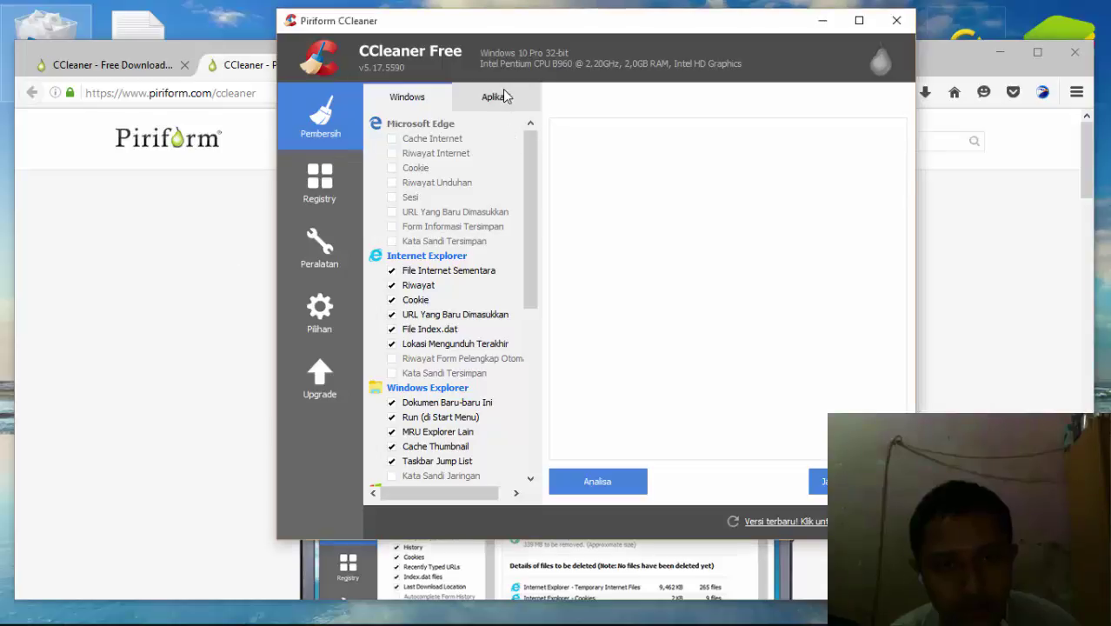
{"action": "left_click", "coordinate": [416, 109]}
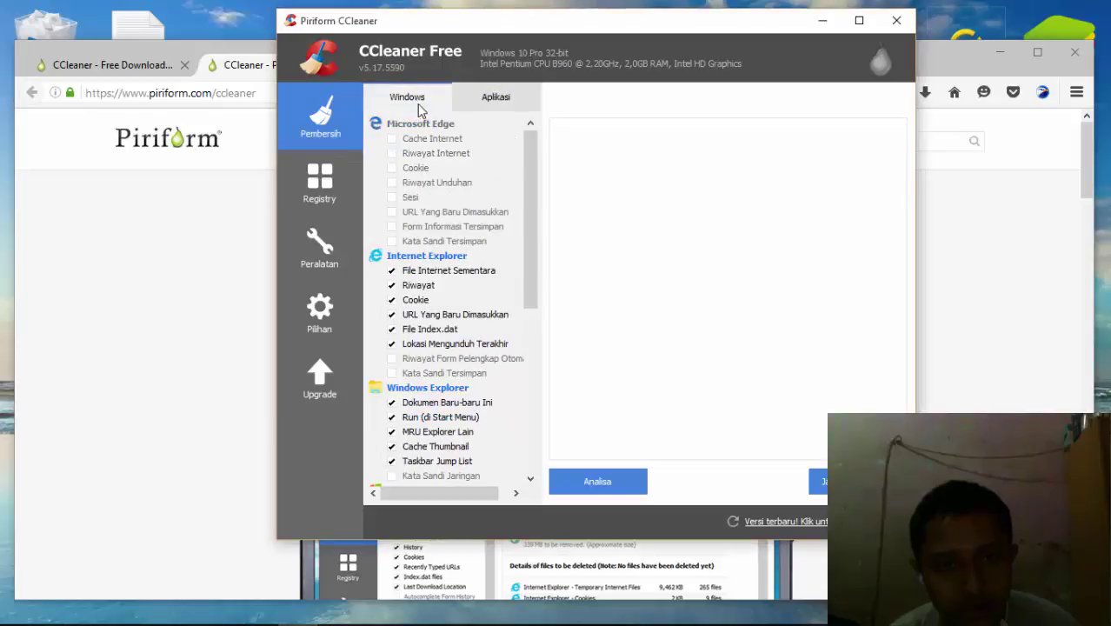
{"action": "mouse_move", "coordinate": [536, 192]}
{"action": "left_mouse_down"}
{"action": "mouse_move", "coordinate": [539, 375]}
{"action": "mouse_move", "coordinate": [538, 212]}
{"action": "left_mouse_up"}
{"action": "left_click", "coordinate": [500, 110]}
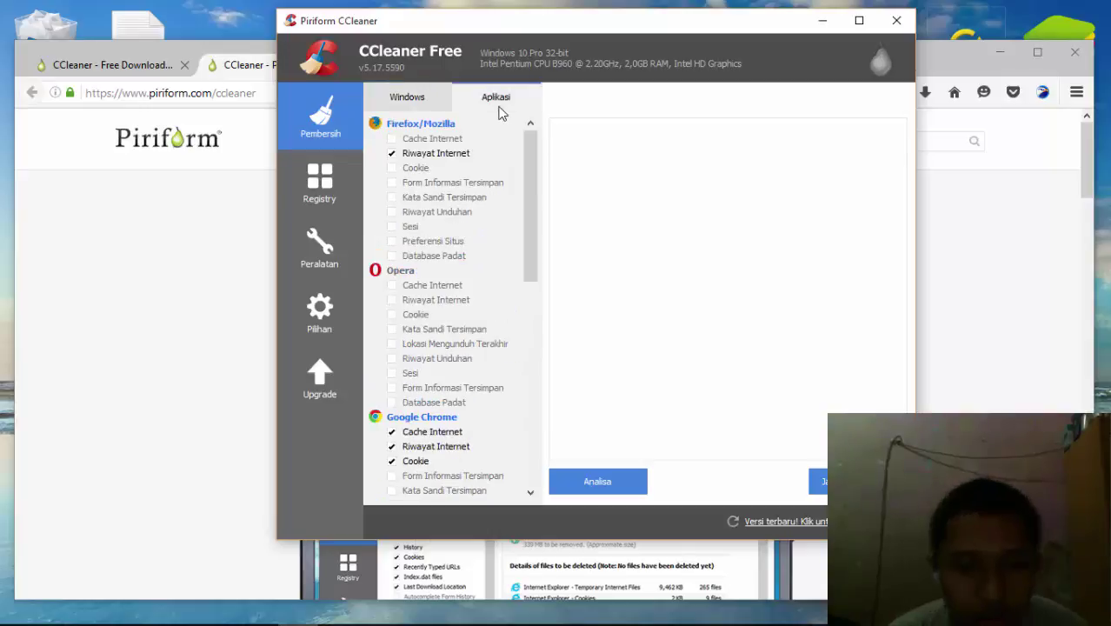
{"action": "left_click", "coordinate": [426, 109]}
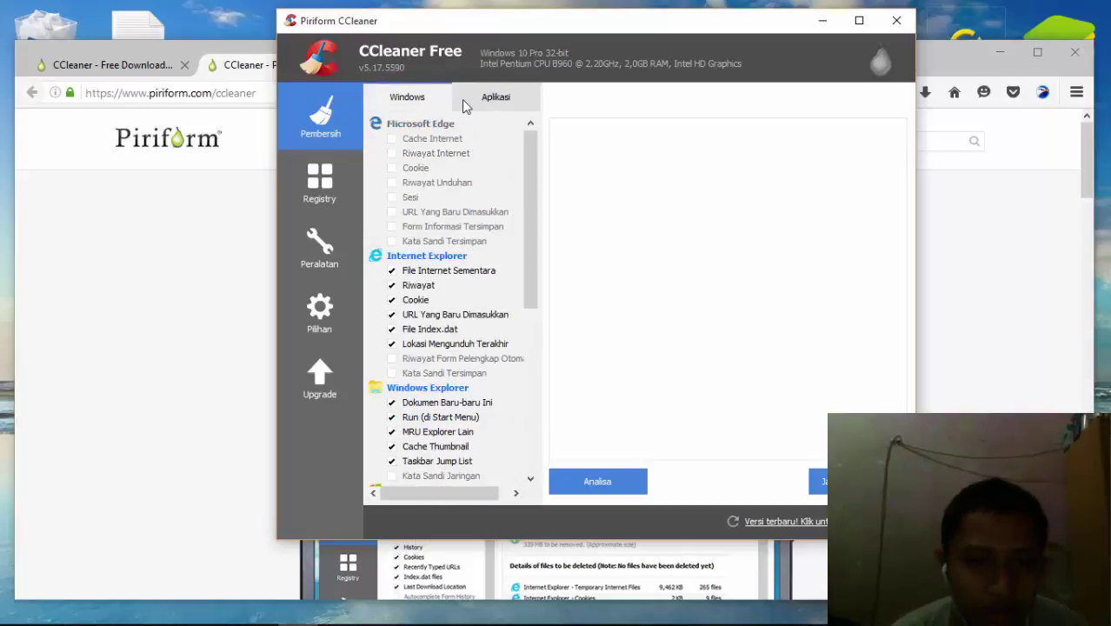
{"action": "left_click", "coordinate": [462, 103]}
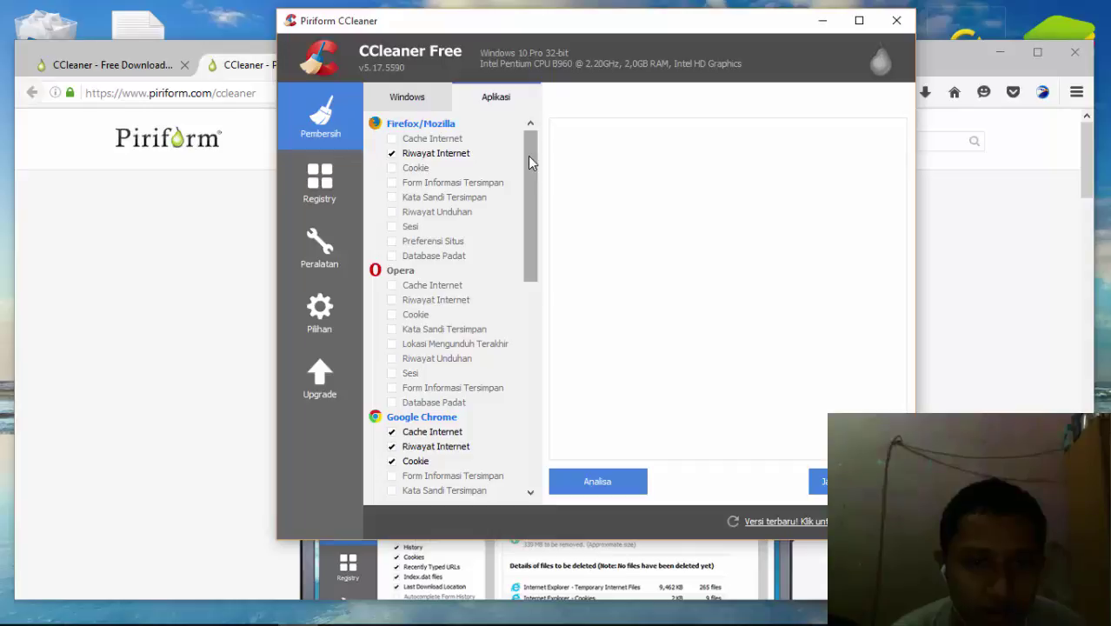
Analyse the selected Windows and Aplikasi items with the cleaner, and bring CCleaner back to the front.
{"action": "left_click_drag", "start_coordinate": [530, 162], "coordinate": [541, 280]}
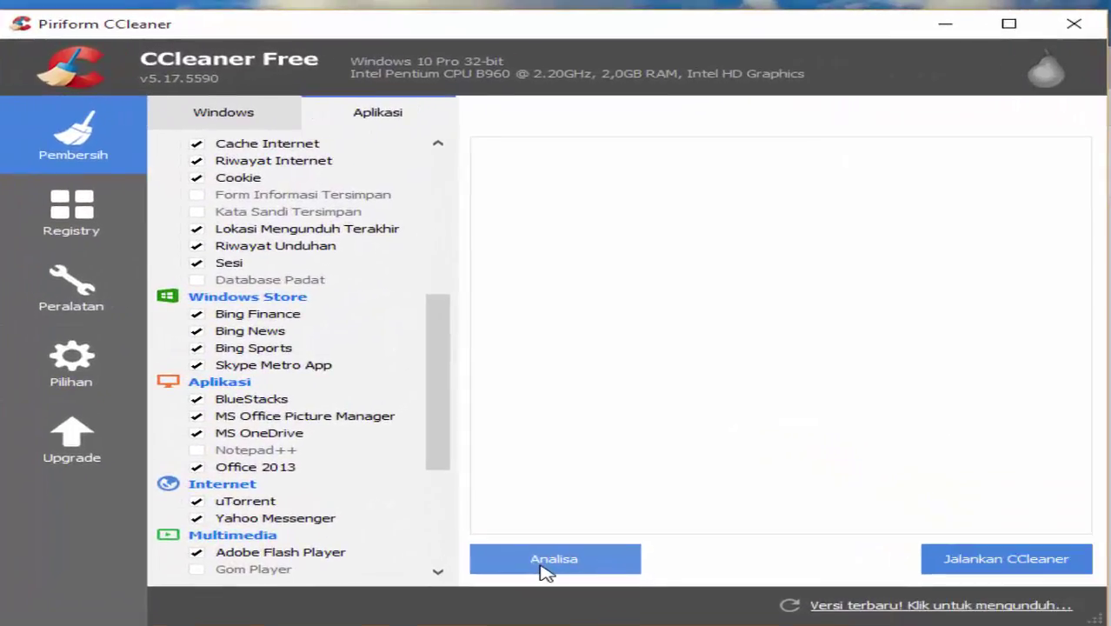
{"action": "left_click", "coordinate": [587, 492]}
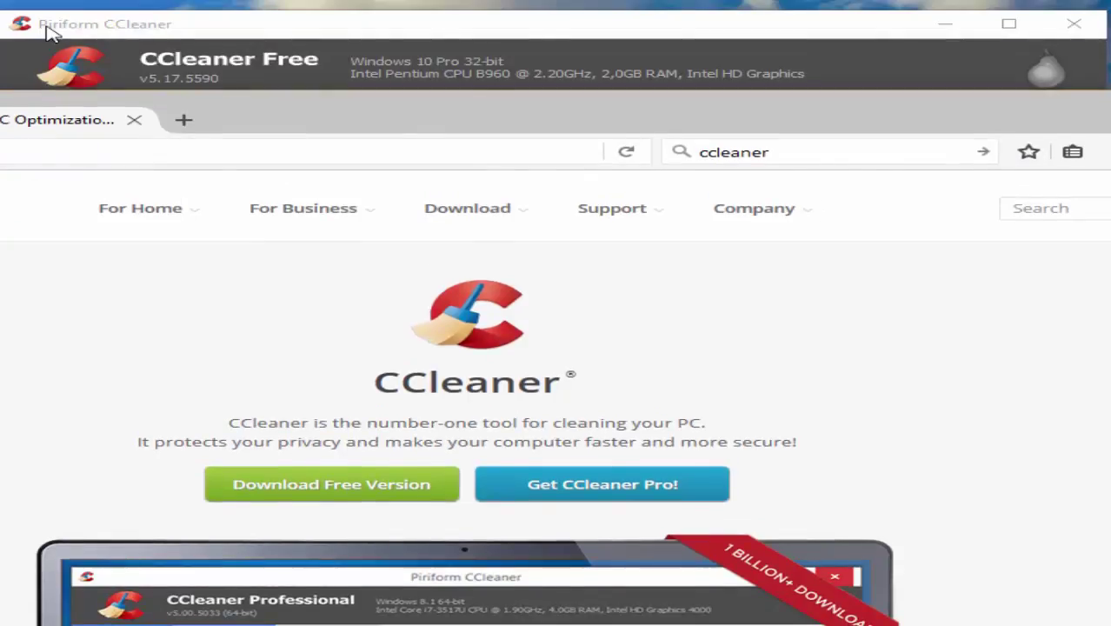
{"action": "left_click", "coordinate": [48, 30]}
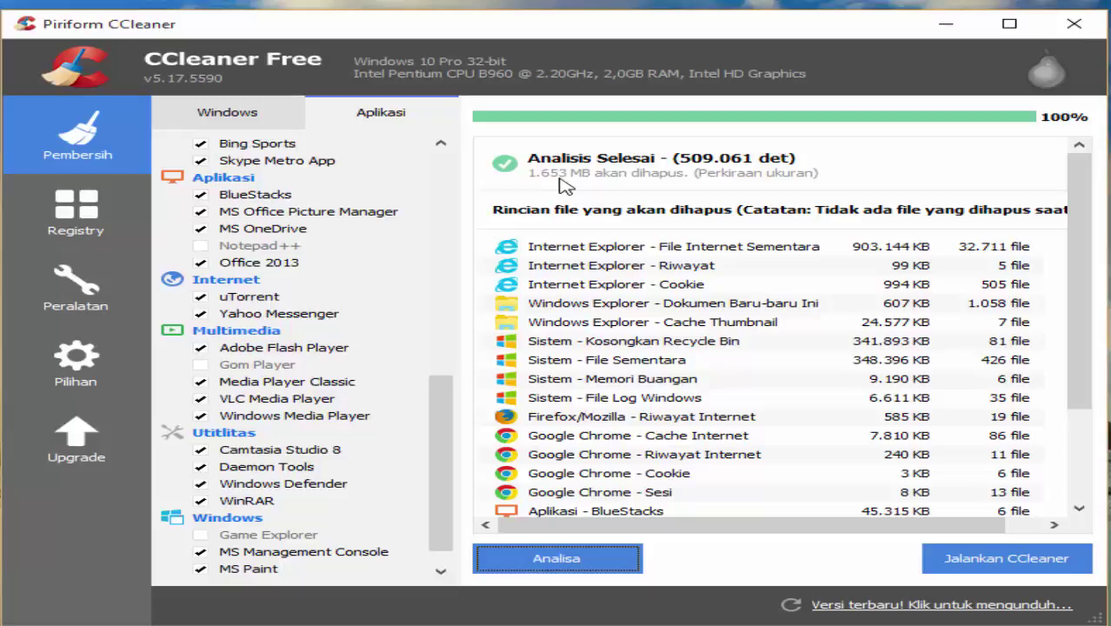
Examine the analysis results for File Internet Sementara, Kosongkan Recycle Bin and File Sementara, checking their sizes and file counts.
{"action": "left_click", "coordinate": [576, 249]}
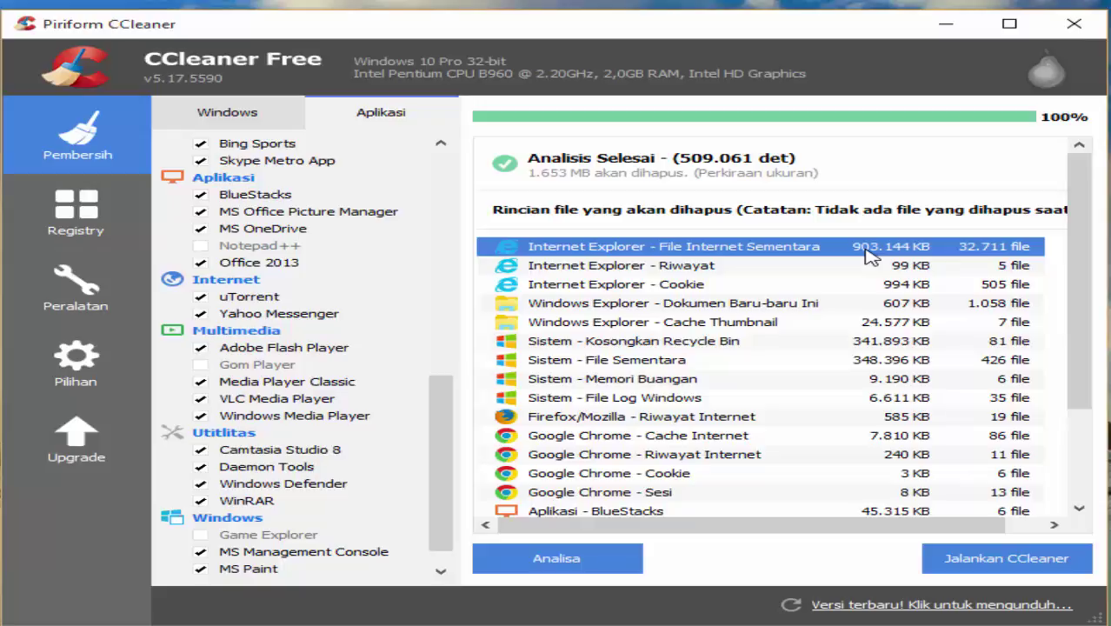
{"action": "left_click", "coordinate": [741, 341]}
{"action": "left_click", "coordinate": [745, 360]}
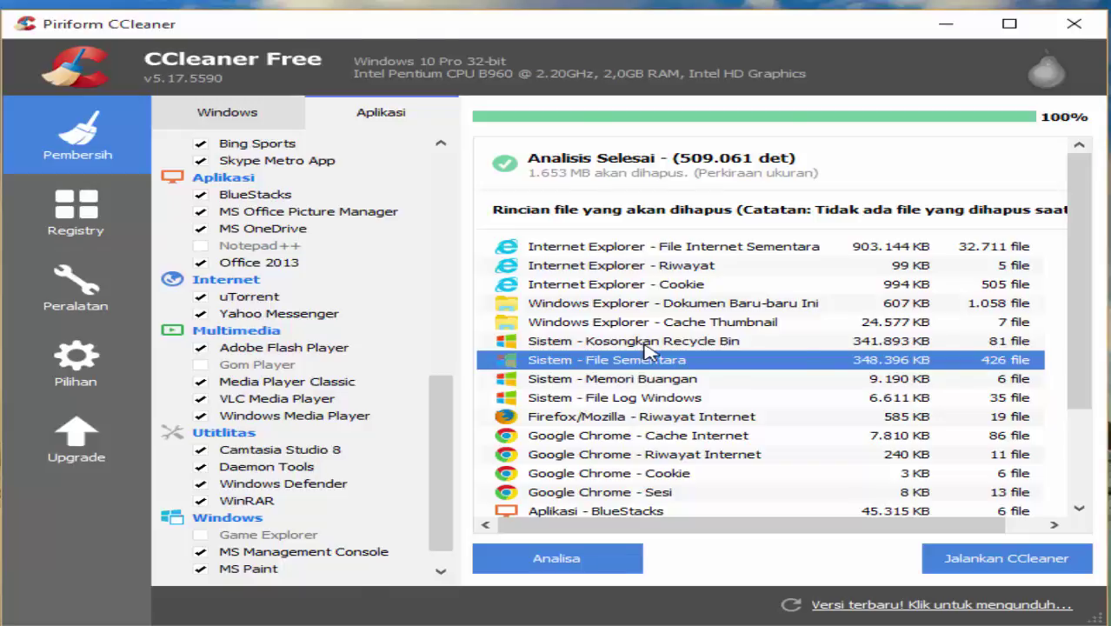
{"action": "key", "text": "Up"}
{"action": "key", "text": "Up"}
{"action": "key", "text": "Up"}
{"action": "key", "text": "Up"}
{"action": "key", "text": "Up"}
{"action": "key", "text": "Up"}
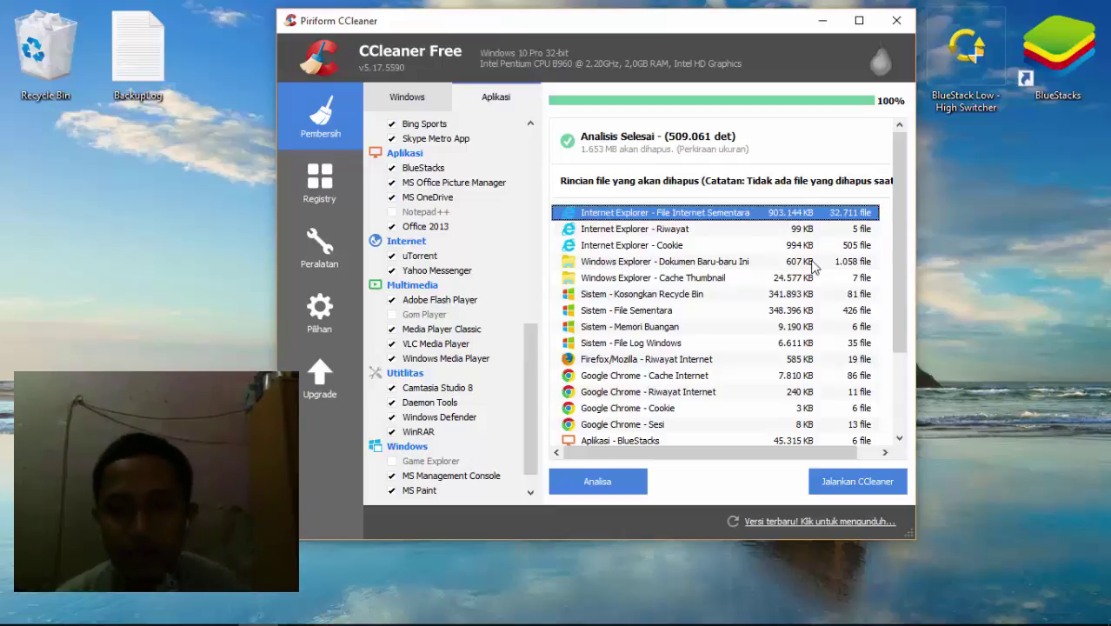
Run the cleaner on the analysed items and confirm the permanent deletion of the files.
{"action": "left_click_drag", "start_coordinate": [893, 283], "coordinate": [906, 120]}
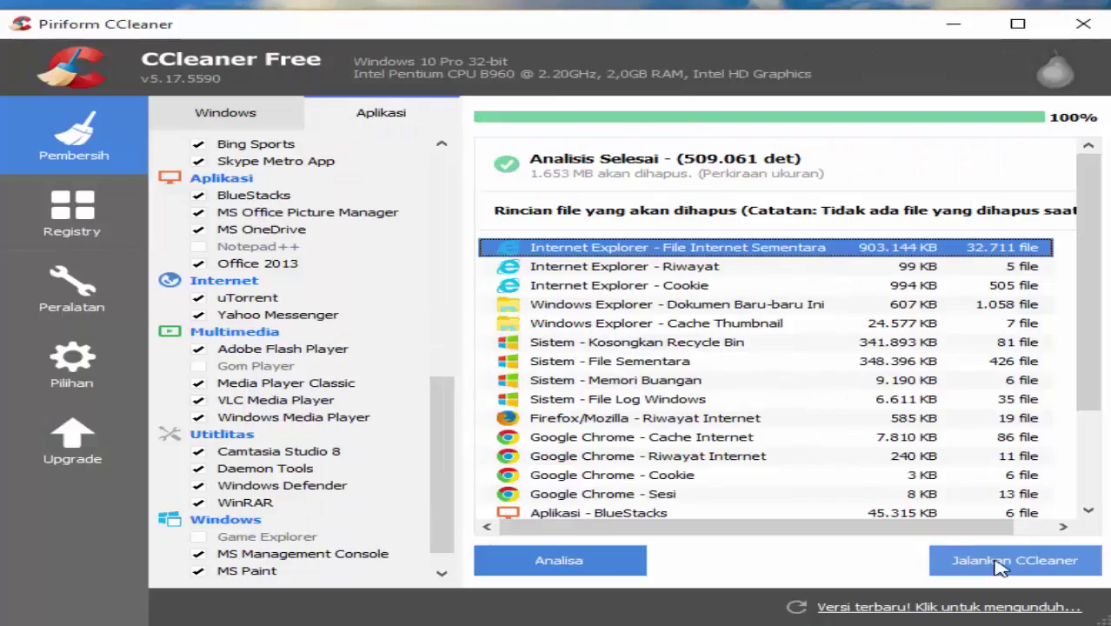
{"action": "left_click", "coordinate": [850, 480]}
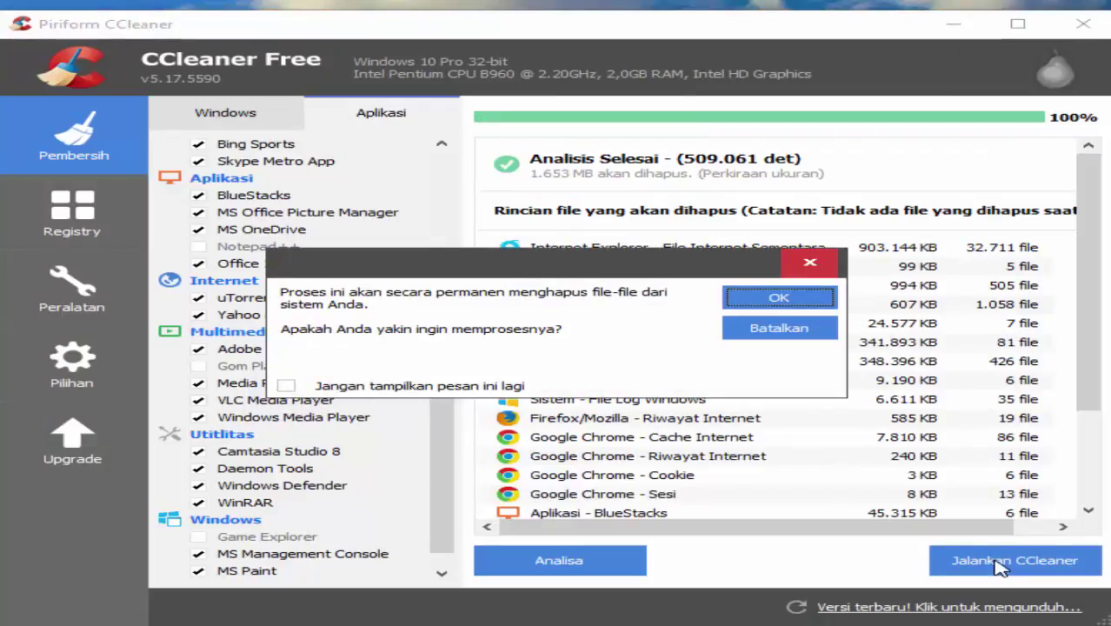
{"action": "left_click", "coordinate": [777, 298]}
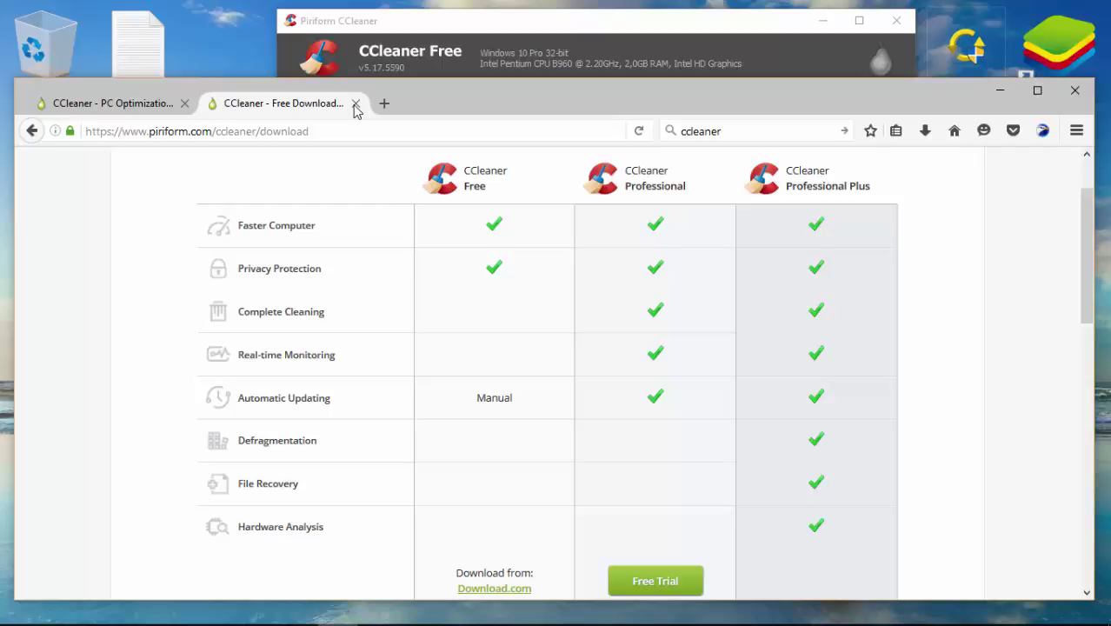
Compare the Free, Professional and Professional Plus editions on the CCleaner download page in the browser, including features, prices and download sources.
{"action": "left_click_drag", "start_coordinate": [167, 131], "coordinate": [253, 131]}
{"action": "scroll", "coordinate": [783, 226], "scroll_direction": "down", "scroll_amount": 5}
{"action": "scroll", "coordinate": [782, 227], "scroll_direction": "up", "scroll_amount": 3}
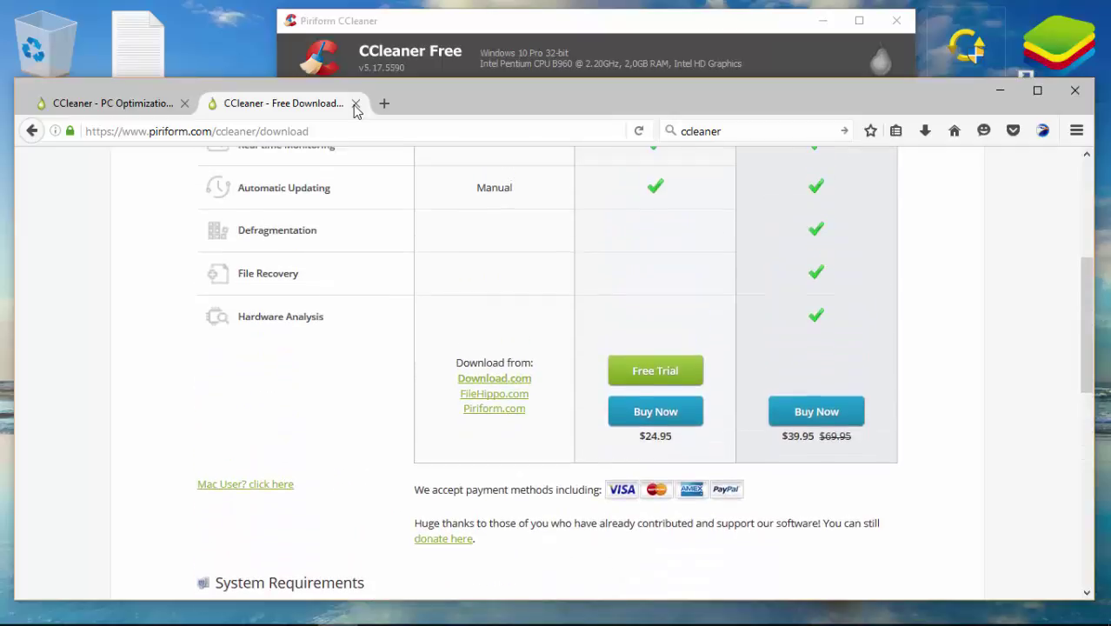
{"action": "scroll", "coordinate": [783, 226], "scroll_direction": "up", "scroll_amount": 3}
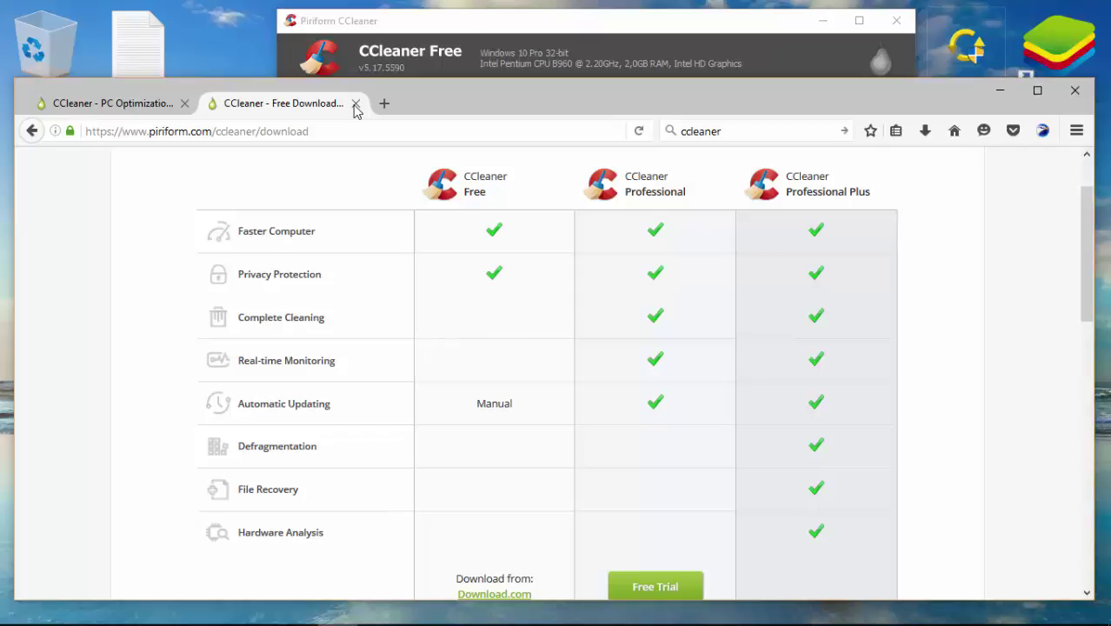
{"action": "scroll", "coordinate": [355, 107], "scroll_direction": "up", "scroll_amount": 2}
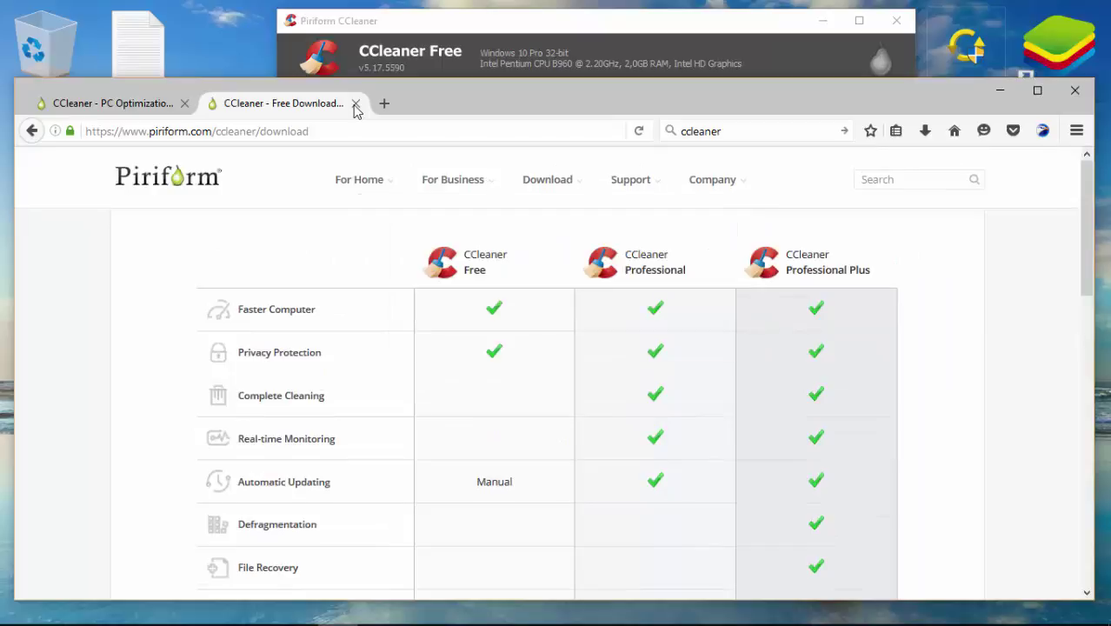
Review the edition comparison table again, from the feature rows down to the download links, purchase options, payment methods and System Requirements.
{"action": "scroll", "coordinate": [282, 349], "scroll_direction": "down", "scroll_amount": 3}
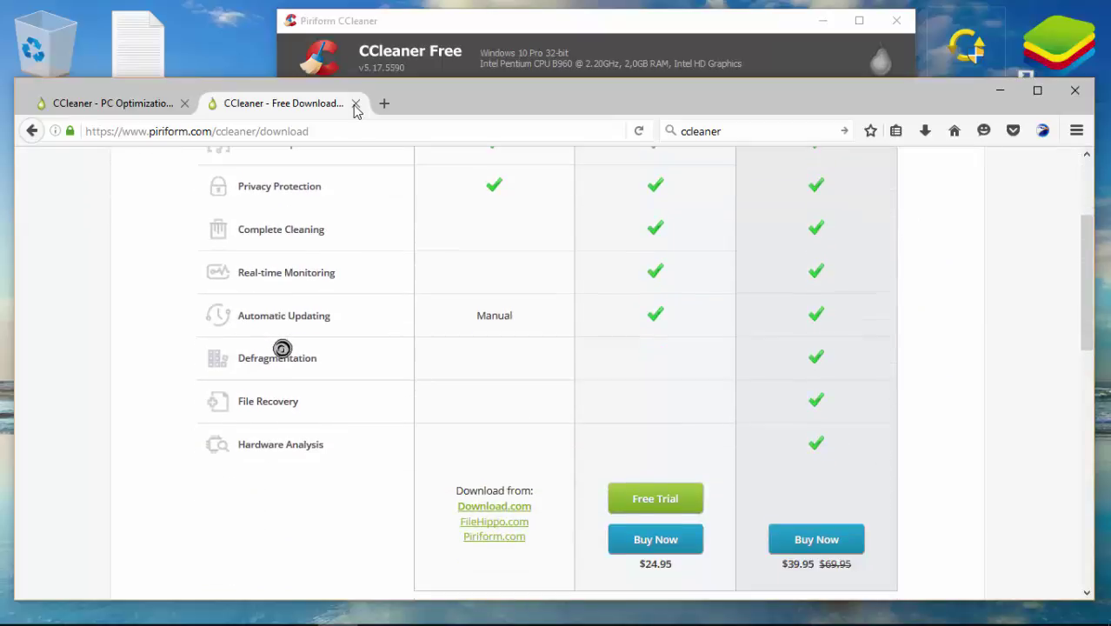
{"action": "scroll", "coordinate": [282, 349], "scroll_direction": "up", "scroll_amount": 3}
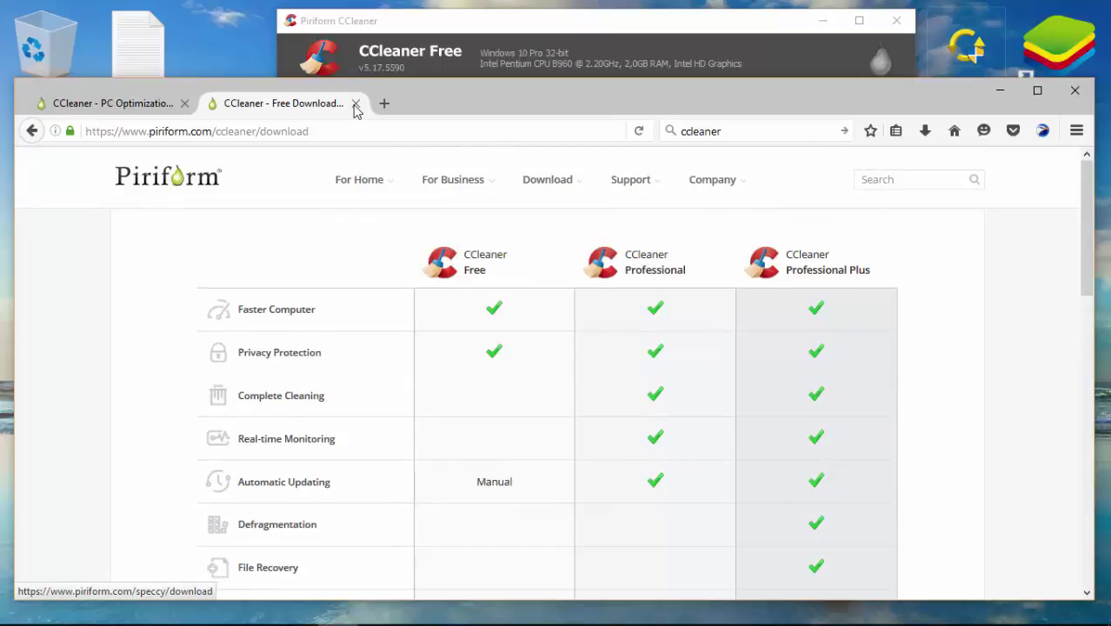
{"action": "scroll", "coordinate": [554, 365], "scroll_direction": "down", "scroll_amount": 3}
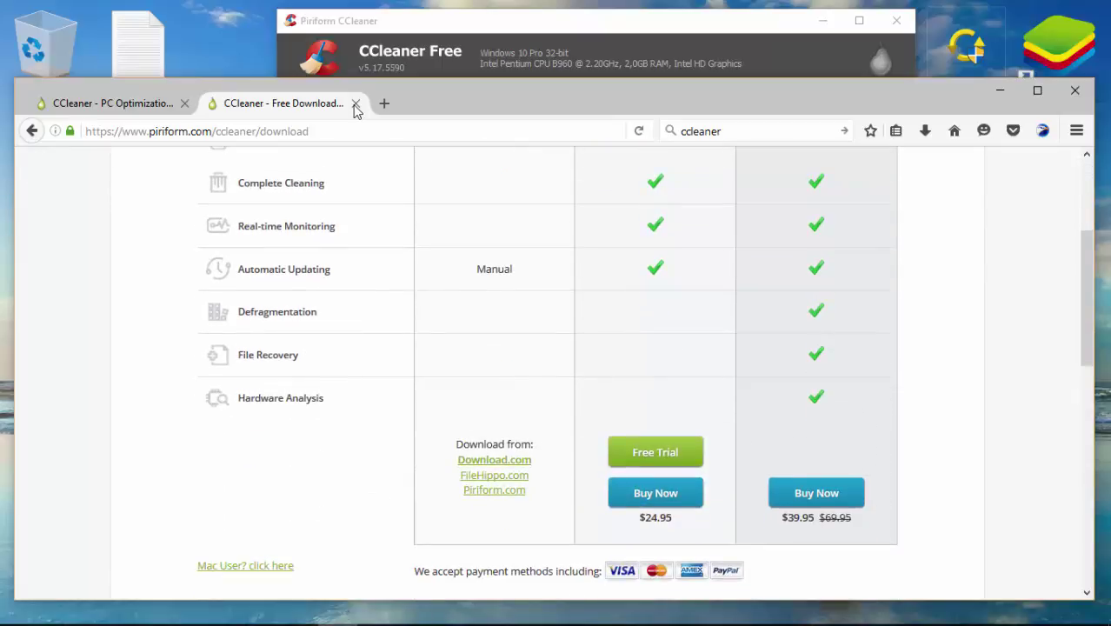
{"action": "scroll", "coordinate": [431, 350], "scroll_direction": "up", "scroll_amount": 3}
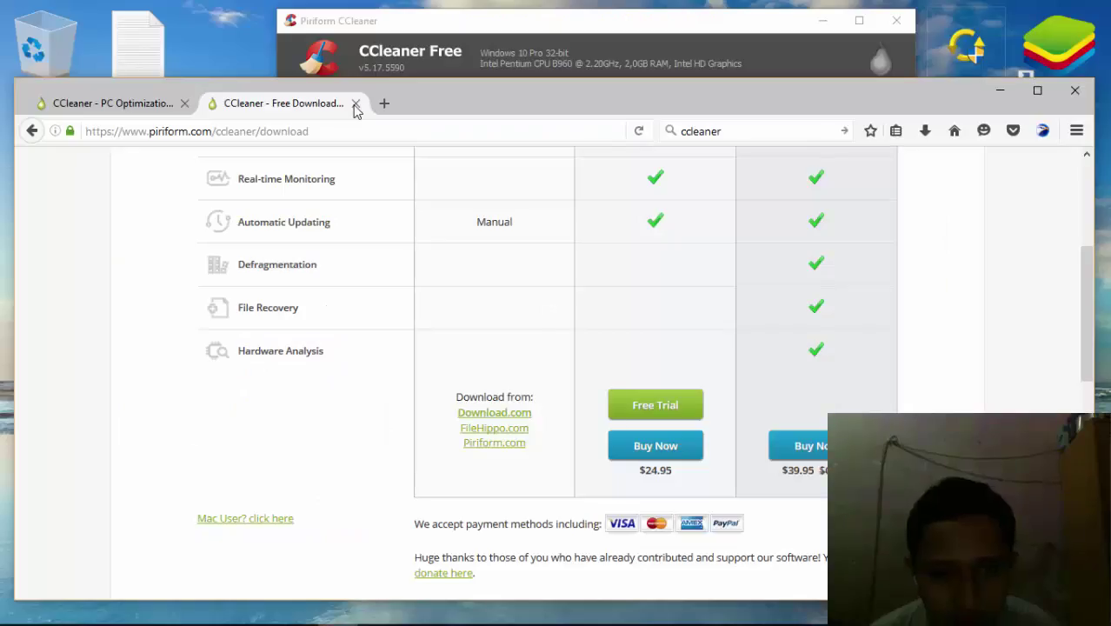
{"action": "scroll", "coordinate": [409, 328], "scroll_direction": "up", "scroll_amount": 2}
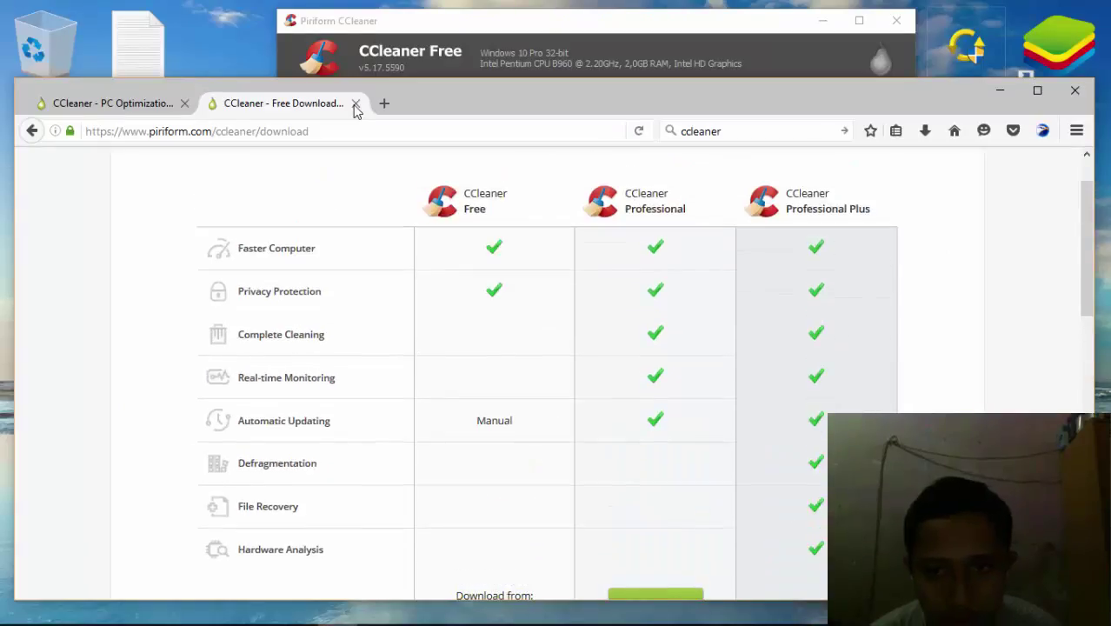
{"action": "scroll", "coordinate": [785, 199], "scroll_direction": "down", "scroll_amount": 3}
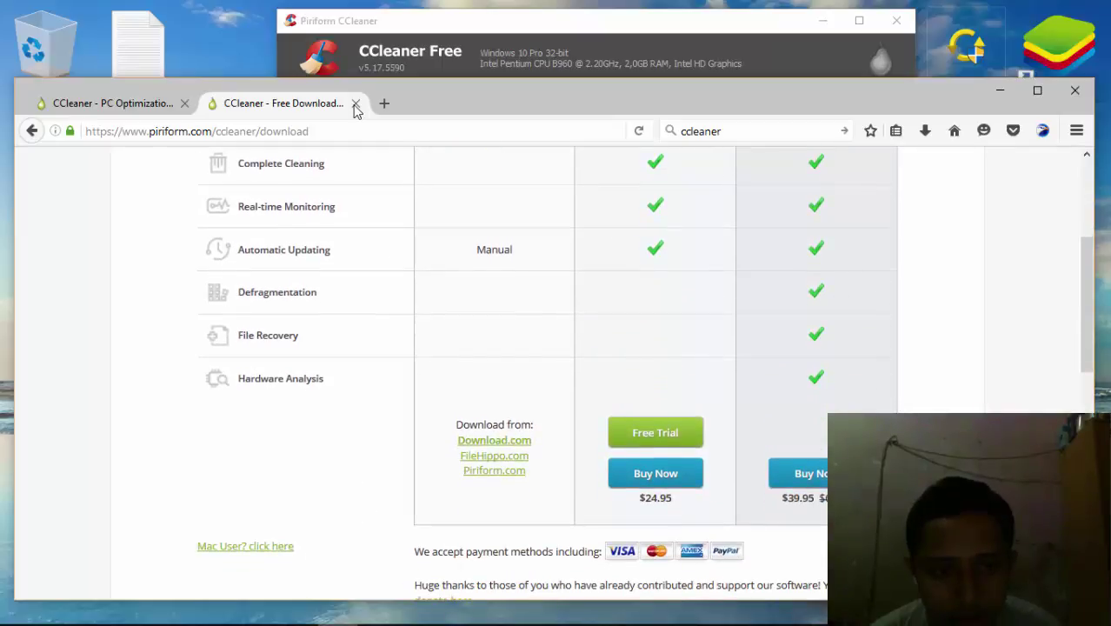
{"action": "key", "text": "Home"}
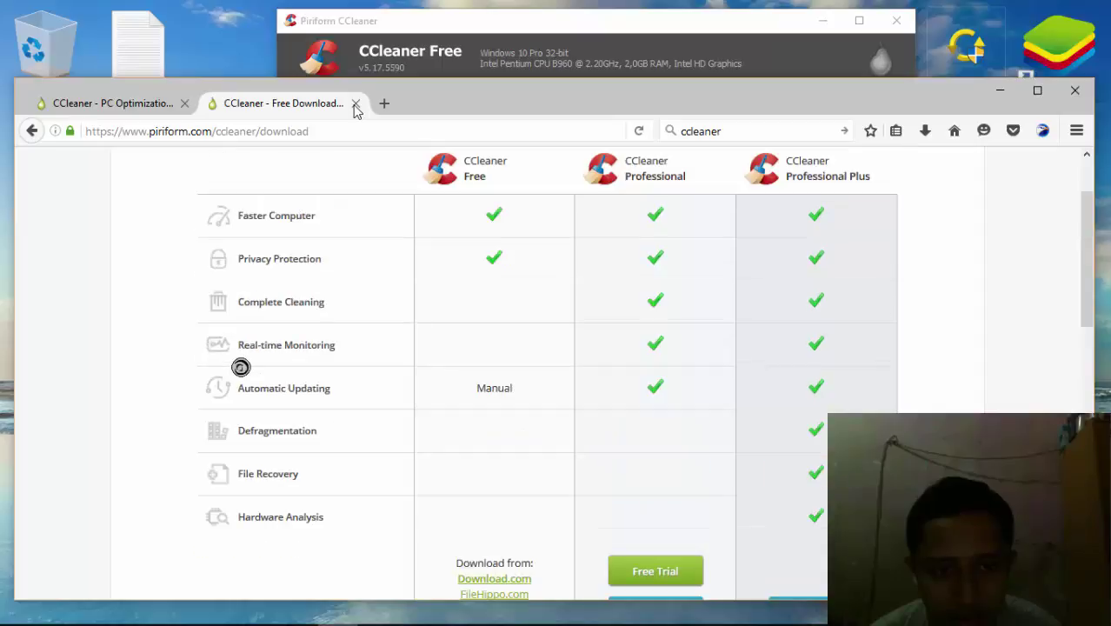
{"action": "scroll", "coordinate": [384, 450], "scroll_direction": "down", "scroll_amount": 3}
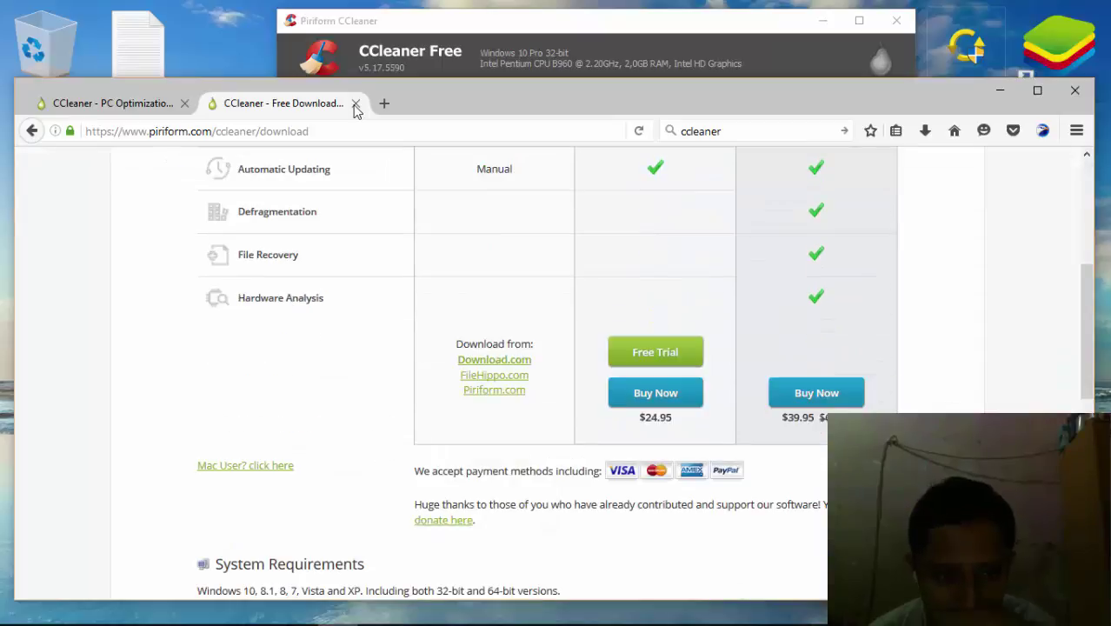